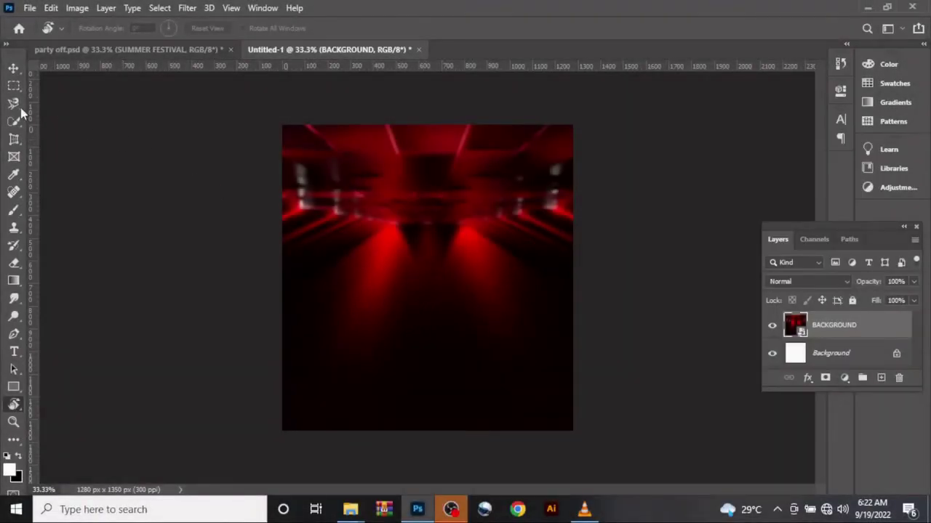
# - Shift the red stage BACKGROUND layer about 11 px to the right with the Move tool
pyautogui.click(13, 69)
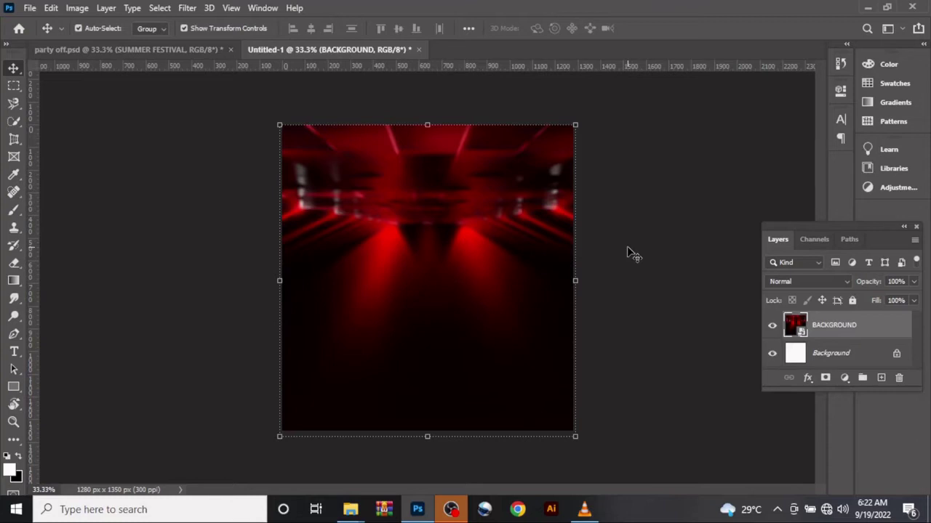
pyautogui.moveTo(412, 294)
pyautogui.mouseDown()
pyautogui.moveTo(534, 239)
pyautogui.moveTo(470, 280)
pyautogui.moveTo(402, 296)
pyautogui.mouseUp()
# - Bring the vodka party folder forward and drag the SM ring image into the flyer
pyautogui.moveTo(342, 513)
pyautogui.moveTo(326, 456)
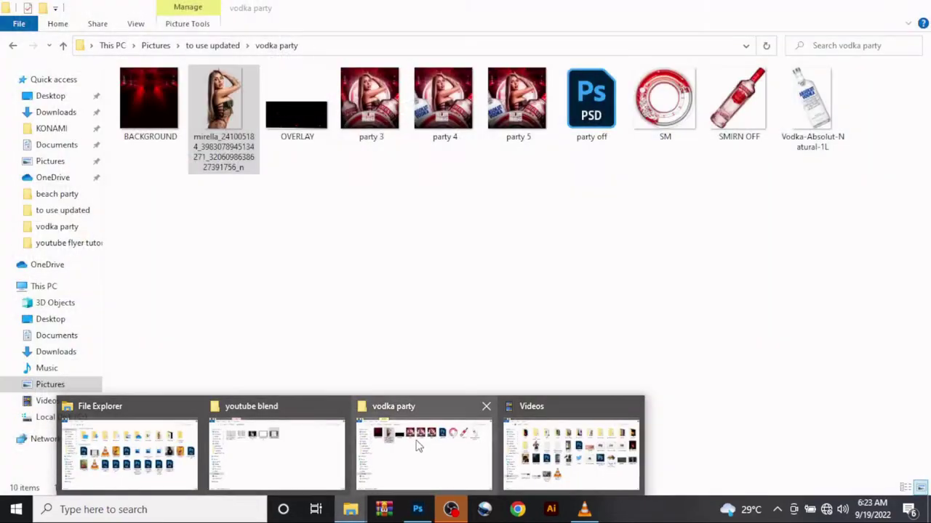
pyautogui.click(418, 446)
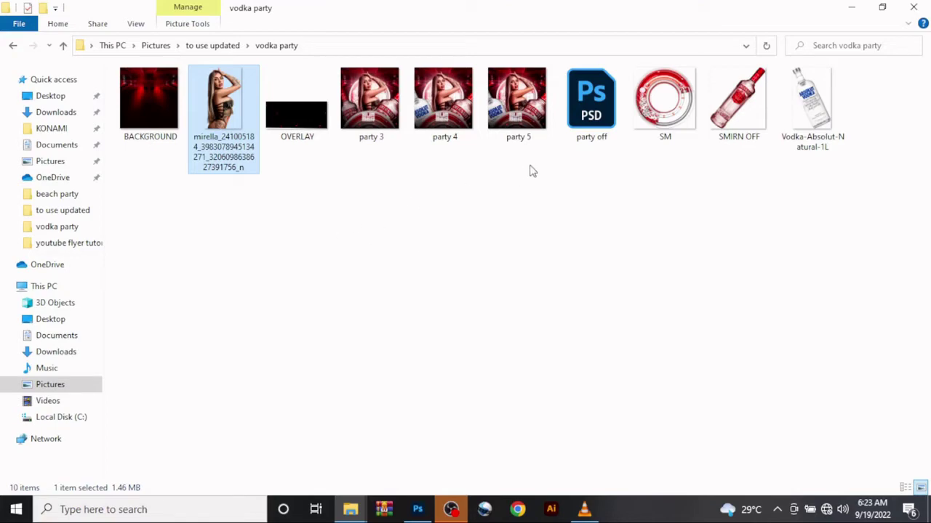
pyautogui.moveTo(665, 102); pyautogui.dragTo(409, 308)
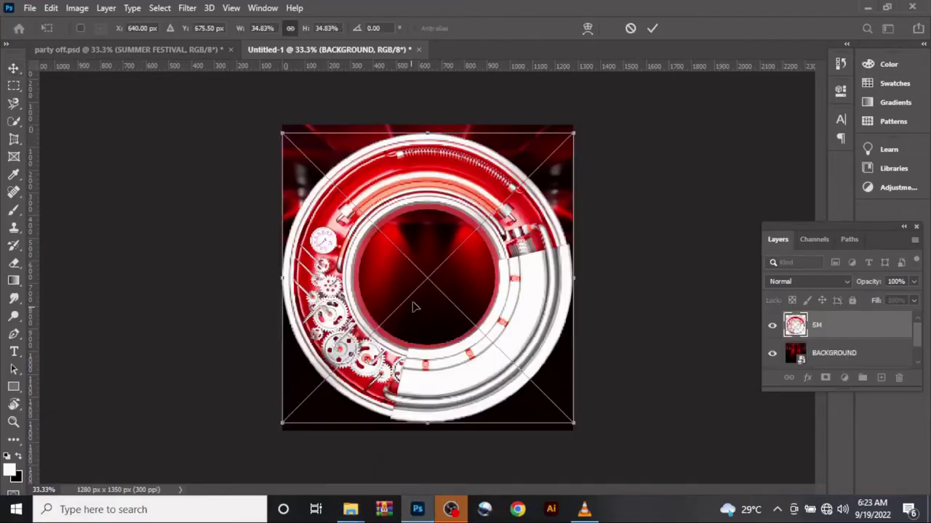
# - Scale the placed SM chrome ring to about 28%, centre it over the background, and commit
pyautogui.moveTo(429, 423); pyautogui.dragTo(425, 346)
pyautogui.moveTo(429, 175); pyautogui.dragTo(432, 206)
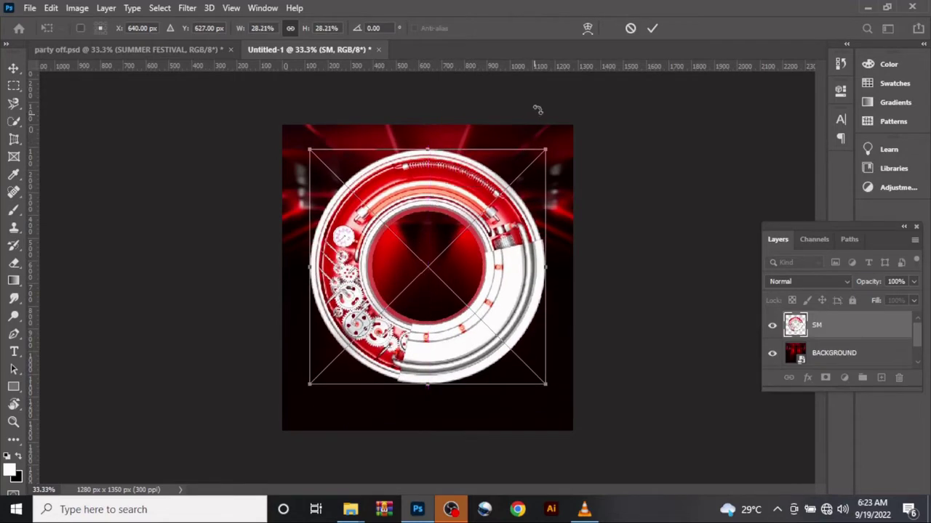
pyautogui.click(651, 28)
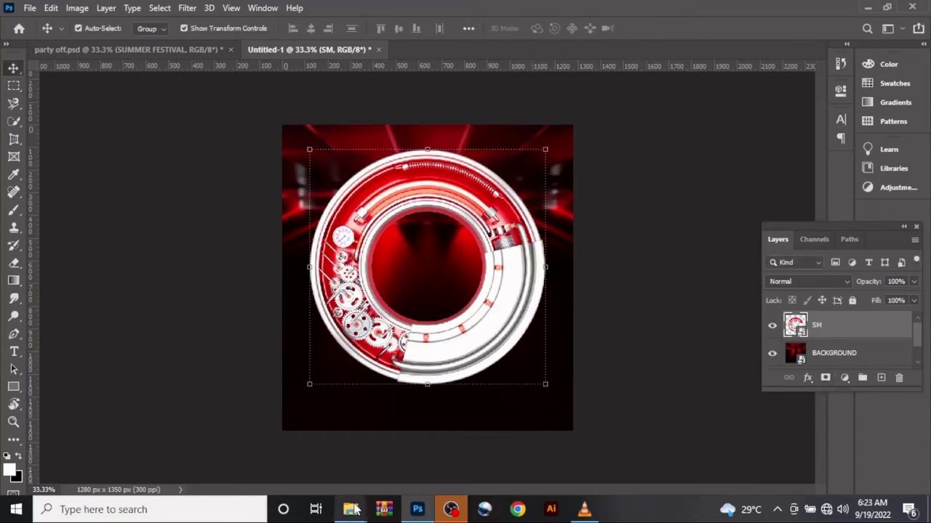
# - Drag the mirella model photo from the vodka party folder into the flyer
pyautogui.moveTo(356, 509)
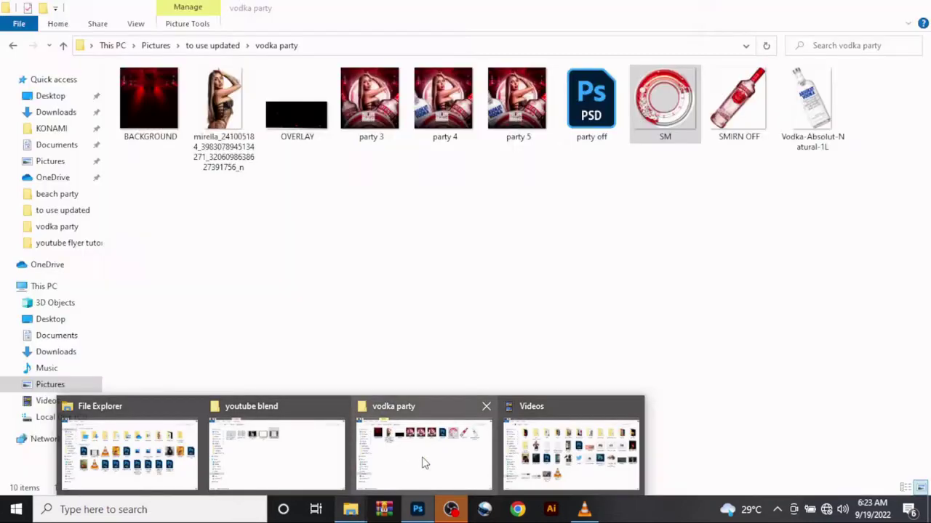
pyautogui.click(425, 463)
pyautogui.moveTo(228, 137); pyautogui.dragTo(408, 311)
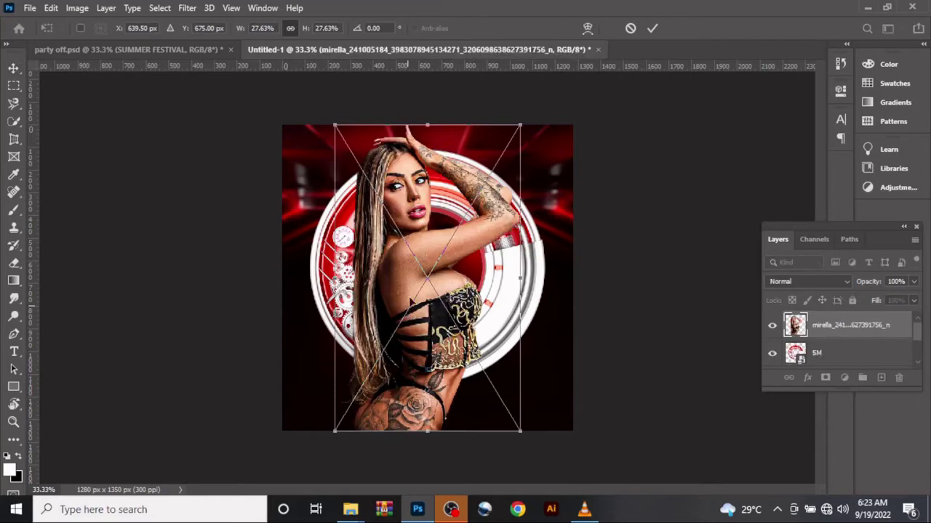
# - Scale the model photo to about 24% on the bottom edge, commit, and raise the ring slightly
pyautogui.moveTo(429, 120); pyautogui.dragTo(431, 170)
pyautogui.moveTo(416, 215); pyautogui.dragTo(428, 194)
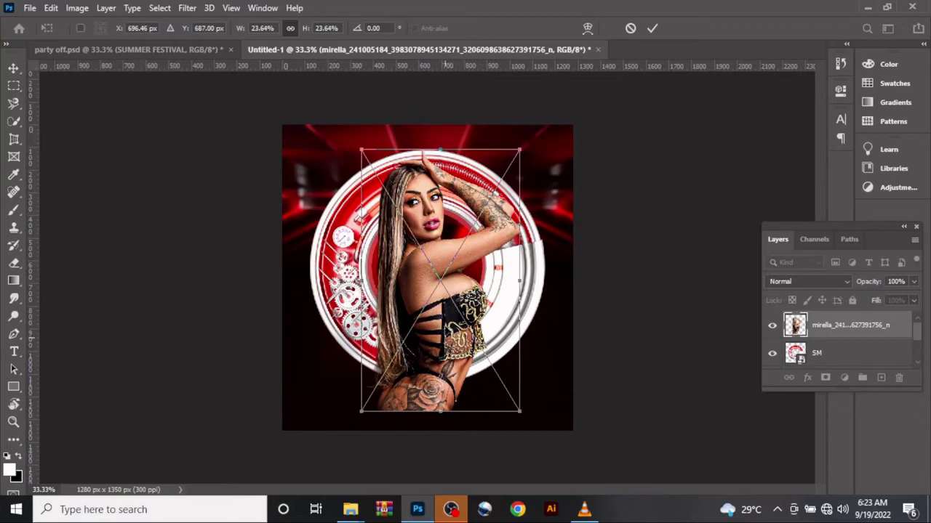
pyautogui.moveTo(433, 225); pyautogui.dragTo(436, 245)
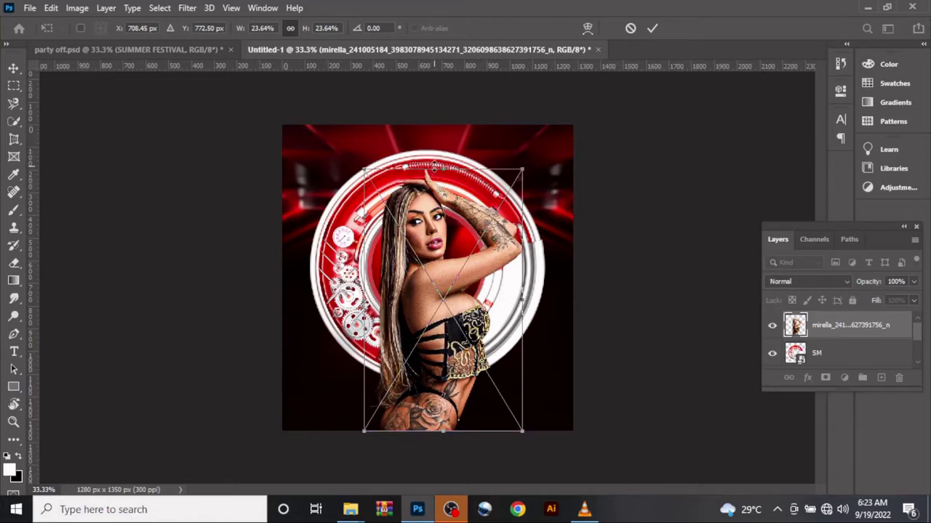
pyautogui.moveTo(441, 165); pyautogui.dragTo(441, 164)
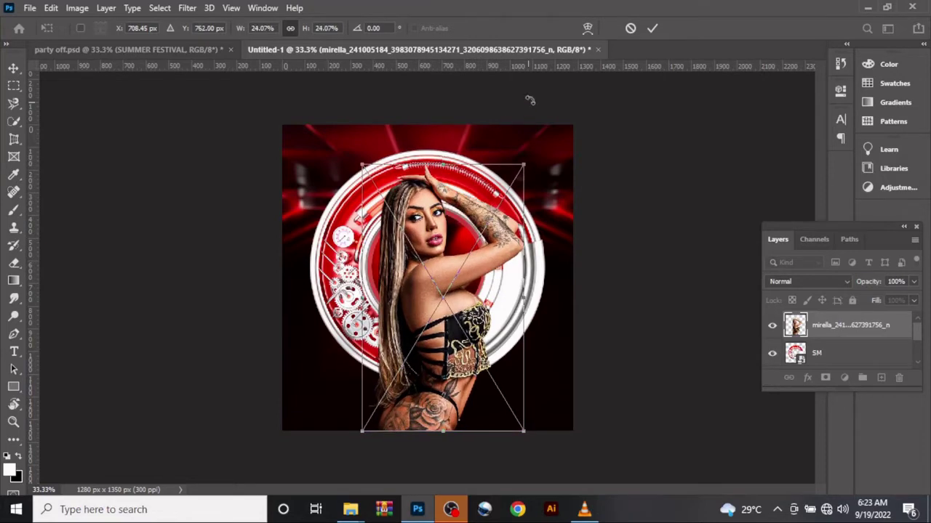
pyautogui.click(650, 31)
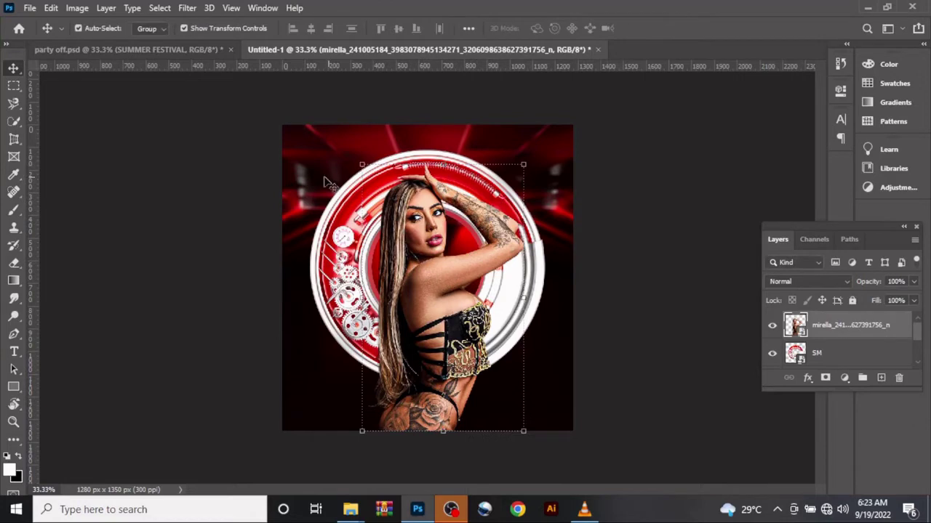
pyautogui.moveTo(464, 271); pyautogui.dragTo(436, 220)
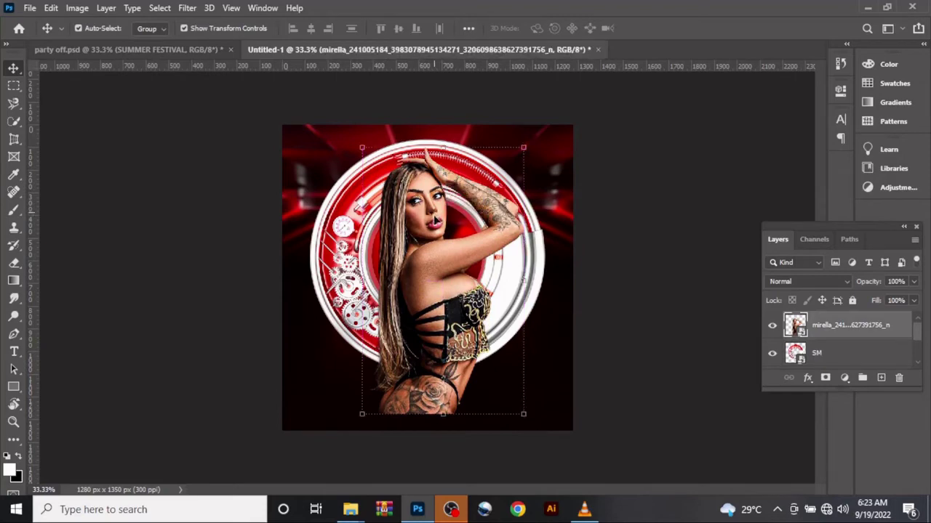
# - Add a new layer above the SM ring and brush white light into the ring's centre
pyautogui.click(849, 353)
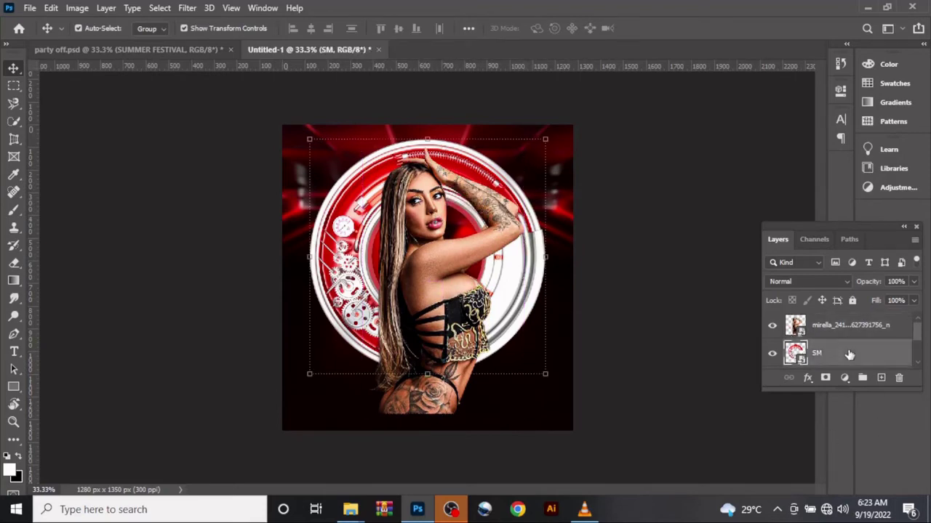
pyautogui.click(881, 379)
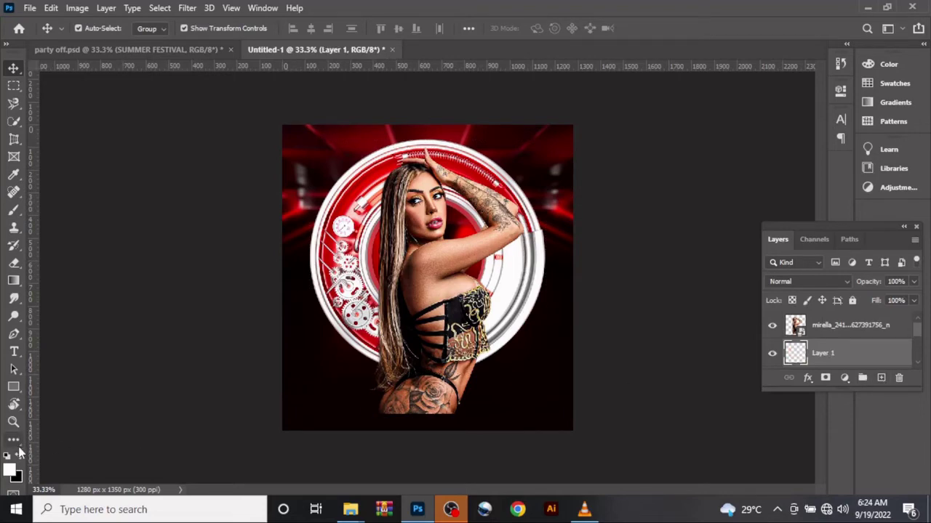
pyautogui.press('b')
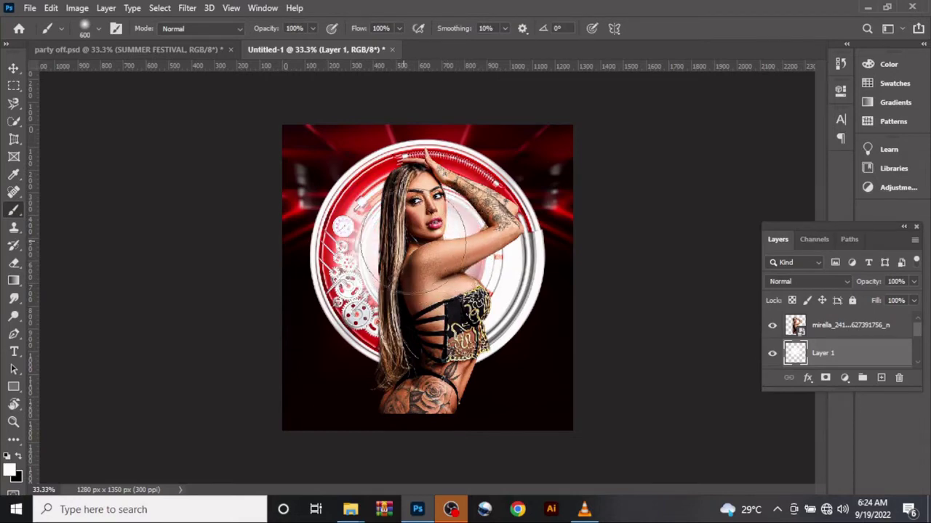
pyautogui.click(15, 69)
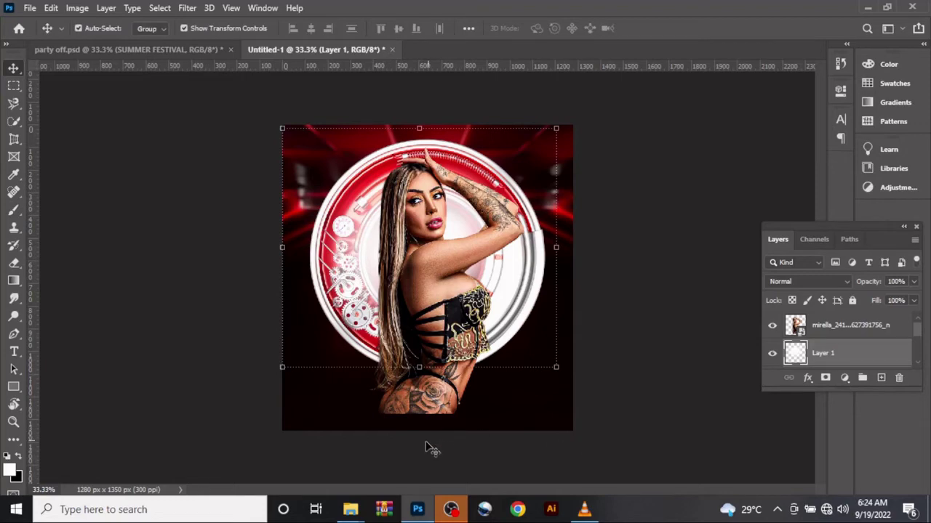
# - Bring the vodka party folder forward and drag the SMIRN OFF bottle image into the flyer
pyautogui.moveTo(352, 503)
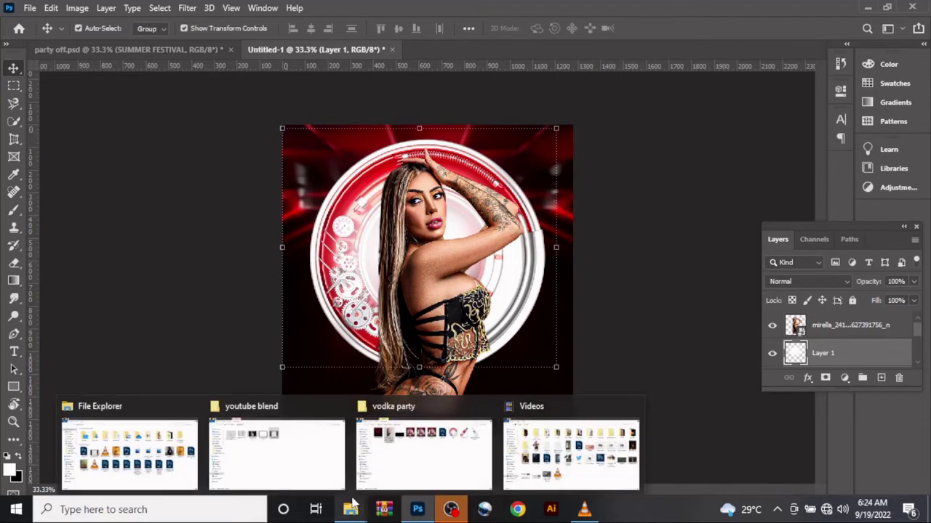
pyautogui.click(436, 458)
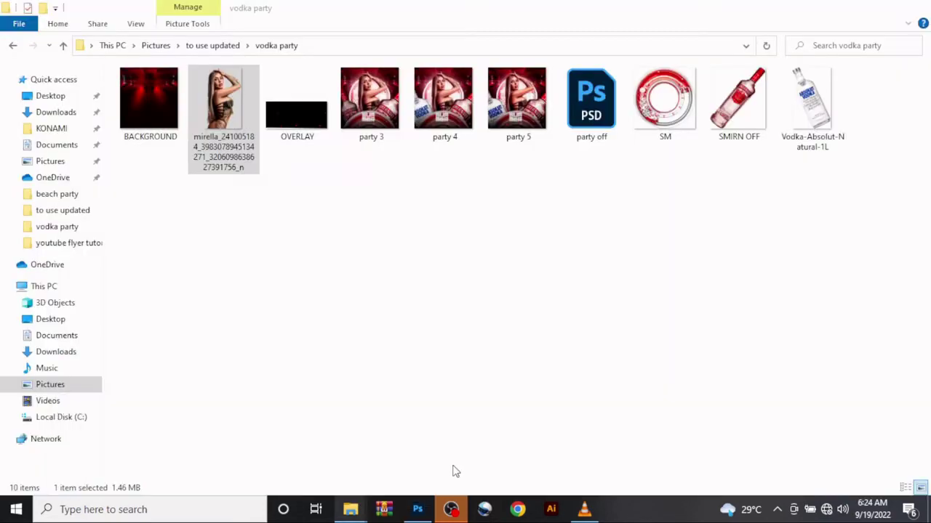
pyautogui.moveTo(745, 123); pyautogui.dragTo(473, 378)
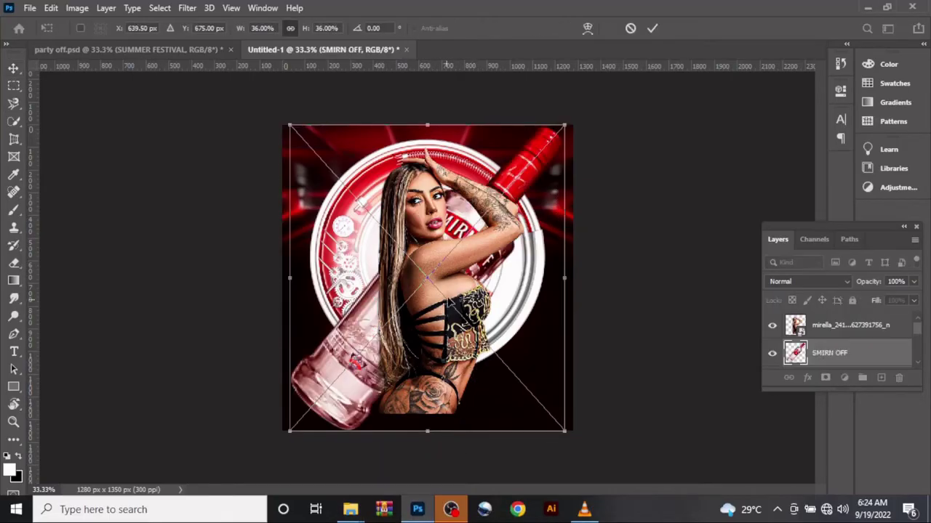
# - Commit the Smirnoff bottle and stack its layer above the model
pyautogui.click(656, 29)
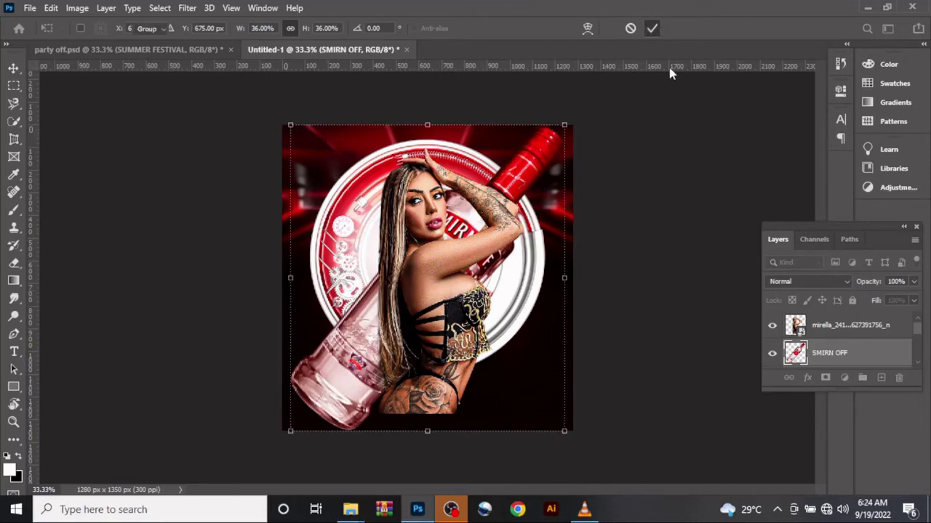
pyautogui.moveTo(842, 361)
pyautogui.mouseDown()
pyautogui.moveTo(835, 304)
pyautogui.moveTo(842, 363)
pyautogui.mouseUp()
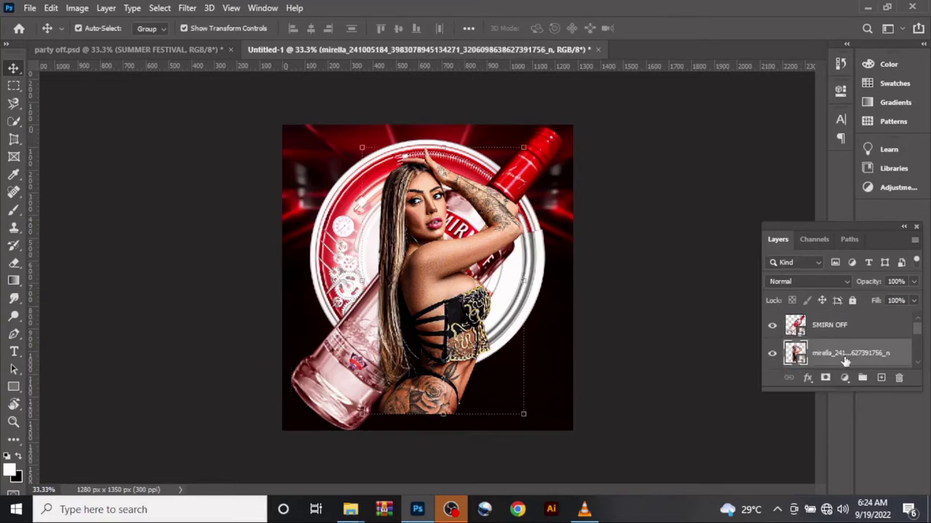
pyautogui.moveTo(451, 273); pyautogui.dragTo(476, 298)
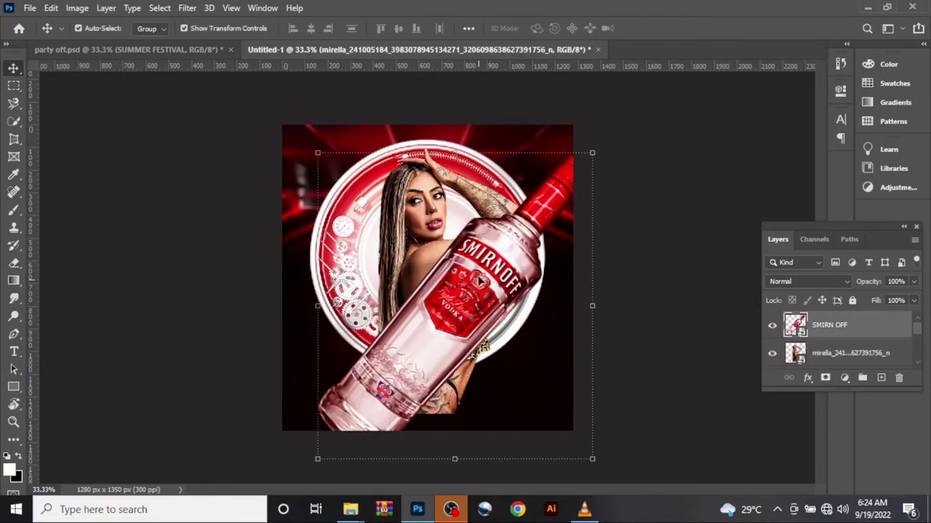
# - Enlarge the Smirnoff bottle to about 42.55%, angle it across the lower right, and commit
pyautogui.moveTo(313, 150); pyautogui.dragTo(252, 115)
pyautogui.moveTo(482, 256); pyautogui.dragTo(513, 361)
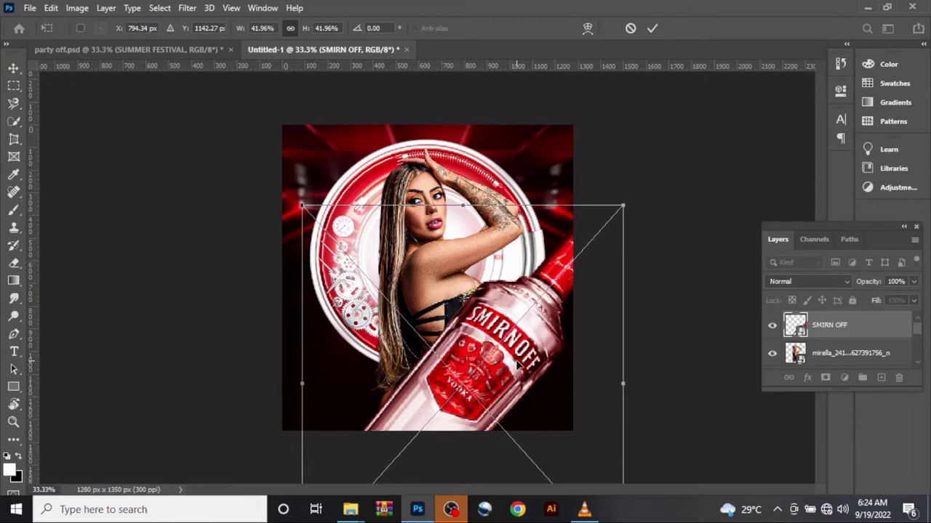
pyautogui.moveTo(439, 303)
pyautogui.mouseDown()
pyautogui.moveTo(435, 289)
pyautogui.moveTo(439, 309)
pyautogui.mouseUp()
pyautogui.moveTo(301, 207); pyautogui.dragTo(298, 207)
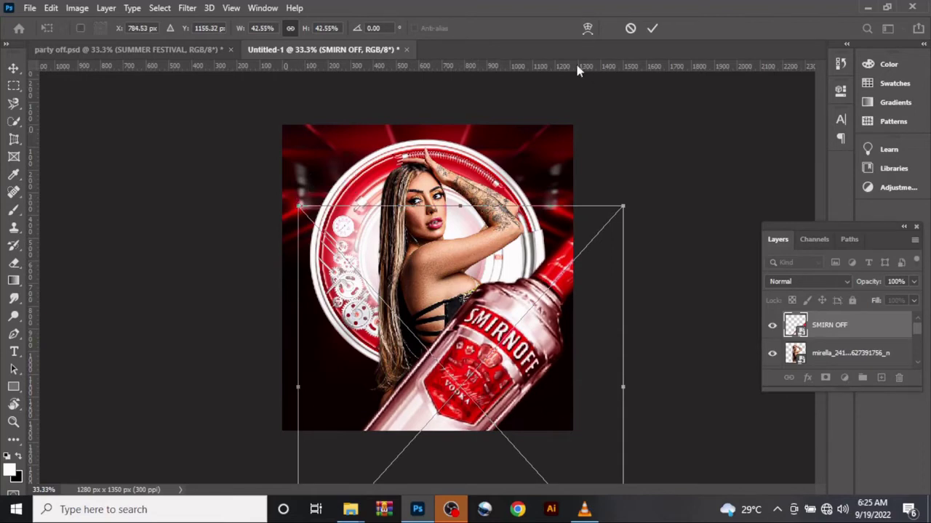
pyautogui.click(653, 30)
pyautogui.moveTo(507, 320); pyautogui.dragTo(516, 324)
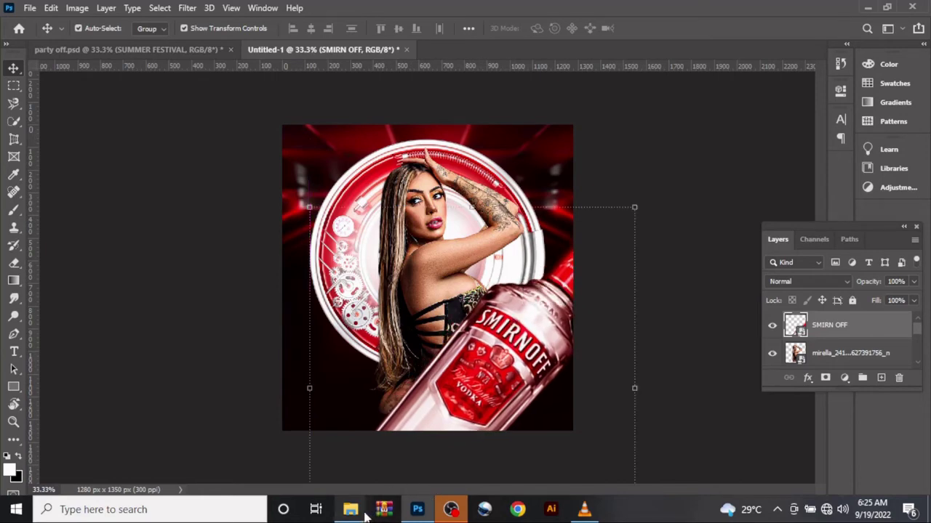
# - Bring the vodka party folder forward and drag Vodka-Absolut-Natural-1L into the flyer
pyautogui.moveTo(366, 515)
pyautogui.moveTo(326, 459)
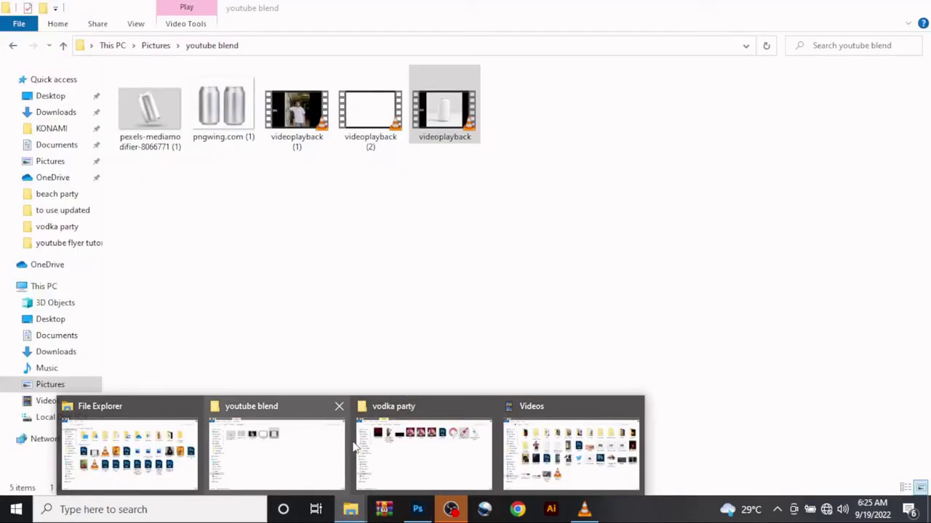
pyautogui.click(375, 446)
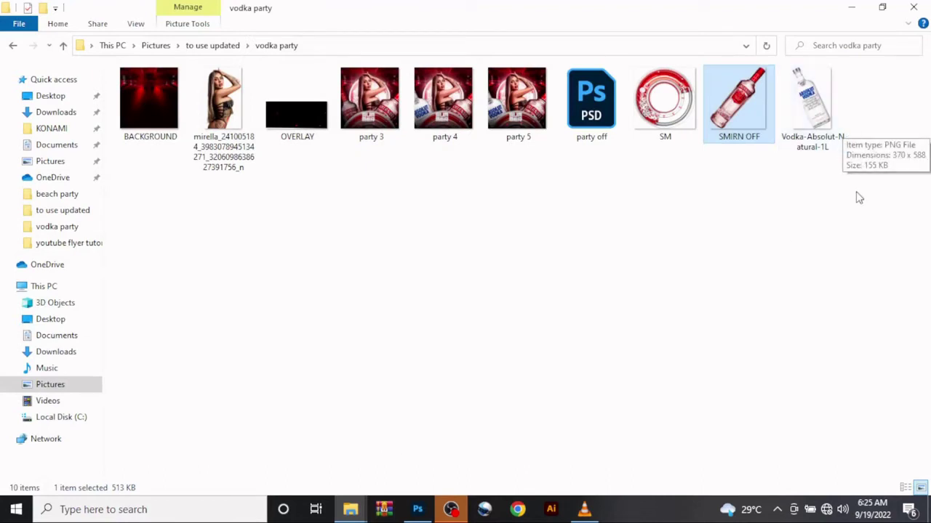
pyautogui.moveTo(813, 128); pyautogui.dragTo(380, 406)
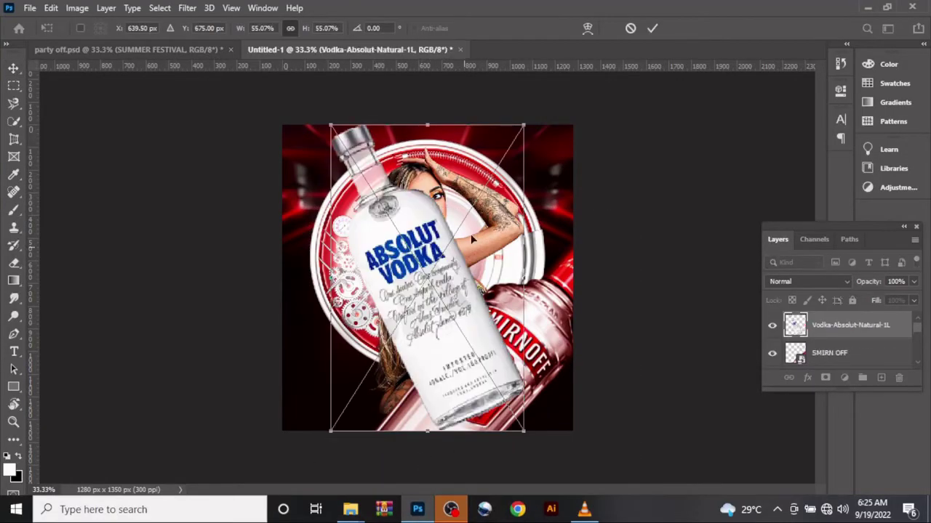
# - Tilt the Absolut bottle about -10.58°, move it to the lower left, and commit
pyautogui.moveTo(326, 113); pyautogui.dragTo(293, 128)
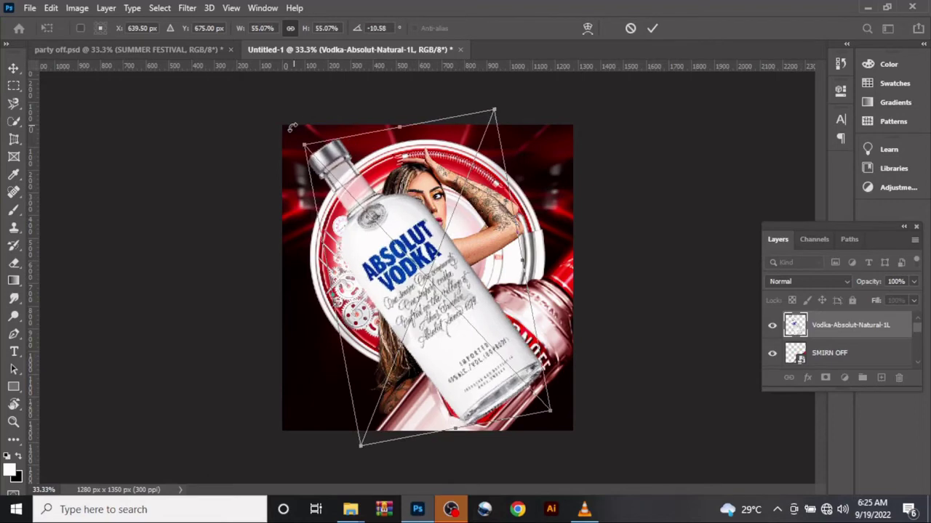
pyautogui.moveTo(437, 269); pyautogui.dragTo(361, 336)
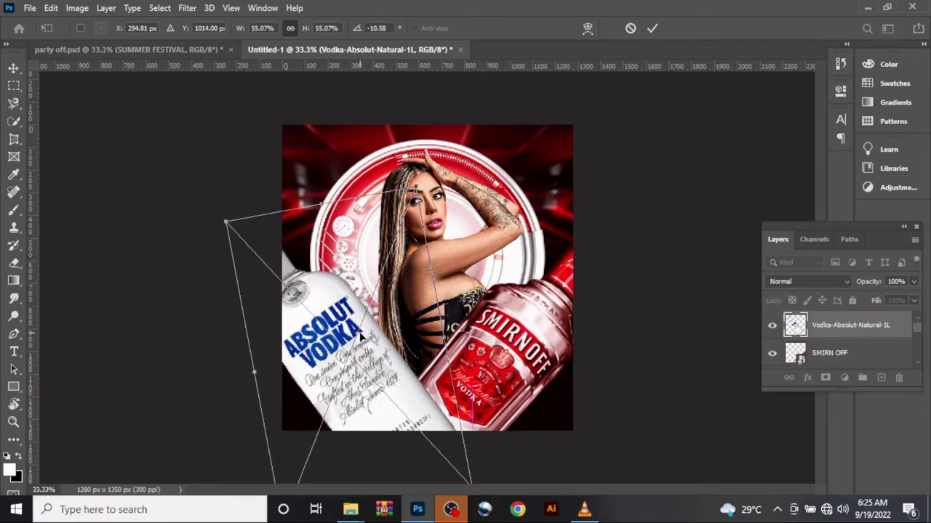
pyautogui.click(653, 30)
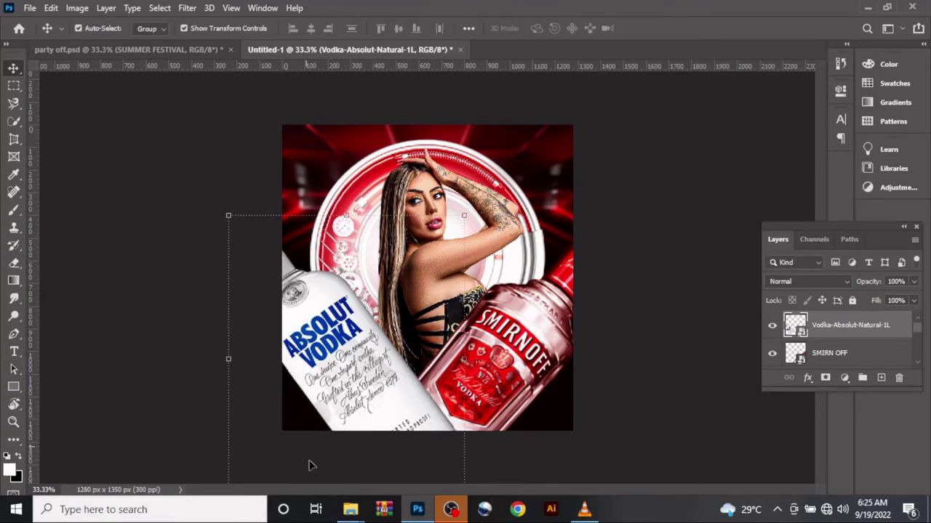
# - Drag the SM chrome ring image from the vodka party folder into the flyer
pyautogui.click(359, 512)
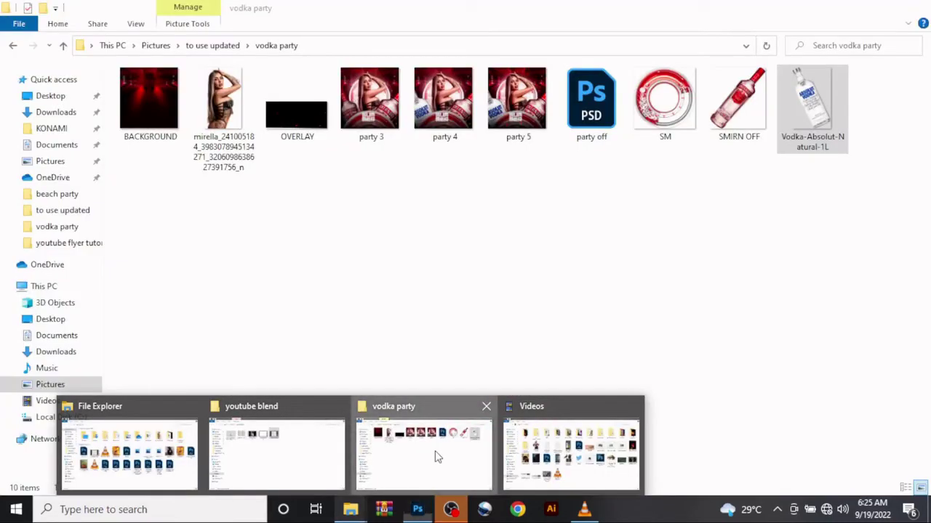
pyautogui.click(435, 452)
pyautogui.moveTo(663, 101); pyautogui.dragTo(426, 432)
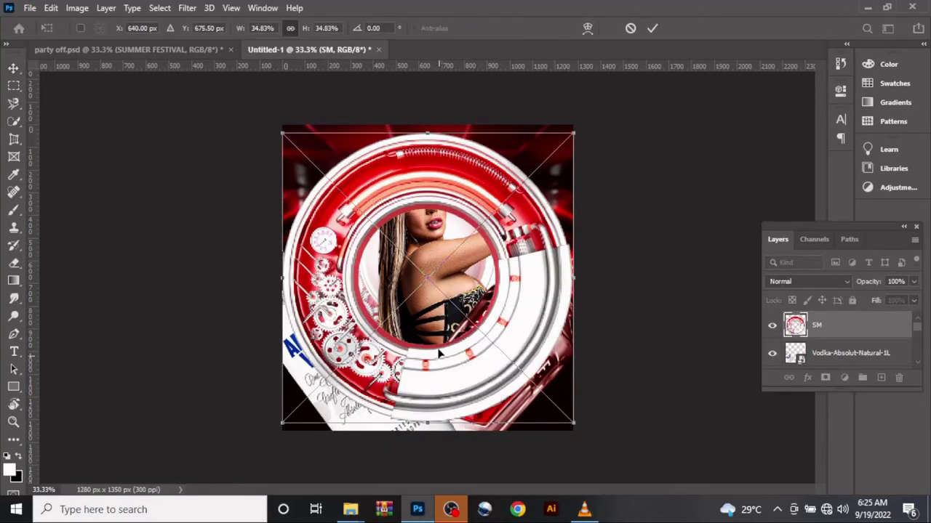
# - Lower the chrome ring to the flyer's bottom edge over both bottles and commit
pyautogui.moveTo(437, 355); pyautogui.dragTo(451, 444)
pyautogui.moveTo(458, 346); pyautogui.dragTo(449, 397)
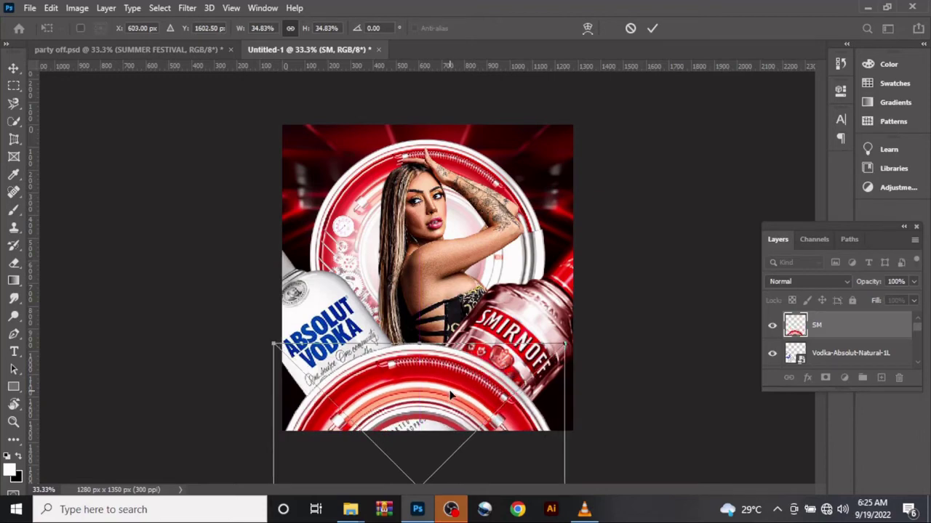
pyautogui.click(653, 29)
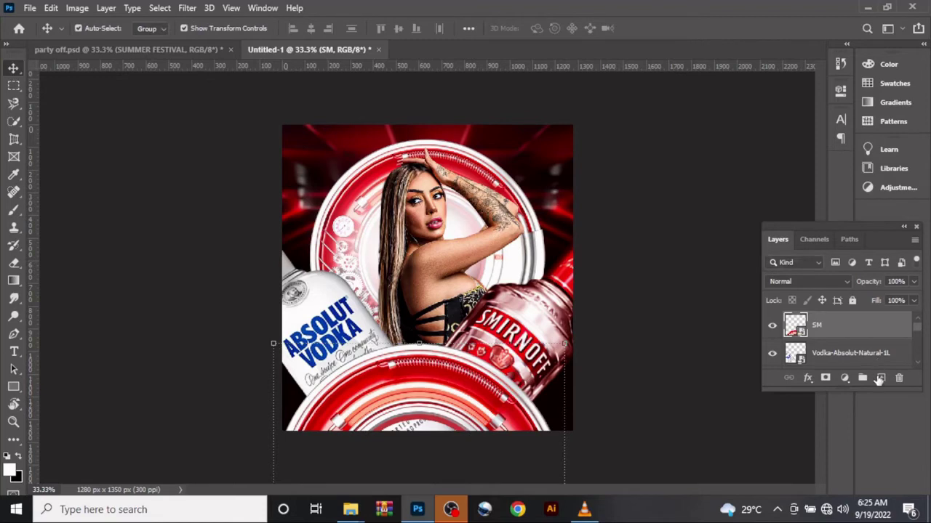
# - On a new Layer 2 above the ring, draw a black-to-transparent gradient upward from the flyer's bottom
pyautogui.click(880, 378)
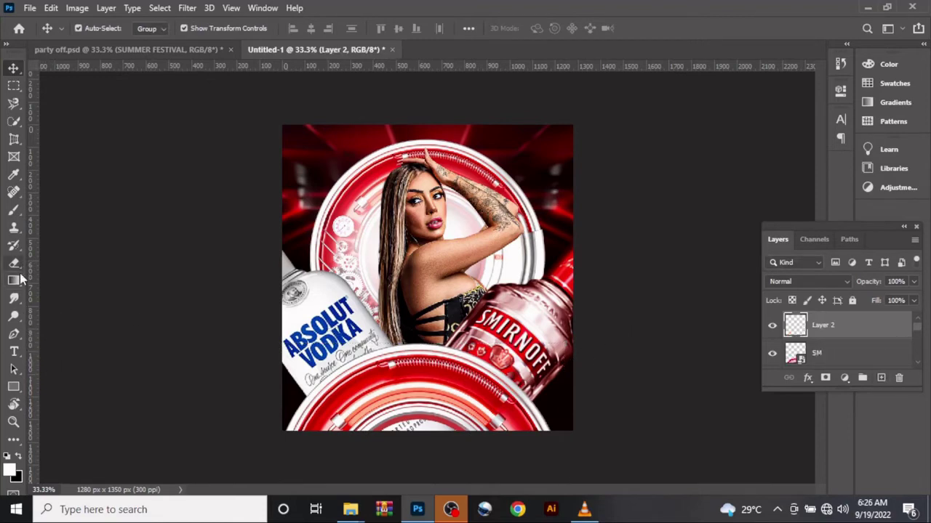
pyautogui.moveTo(18, 283); pyautogui.dragTo(61, 289)
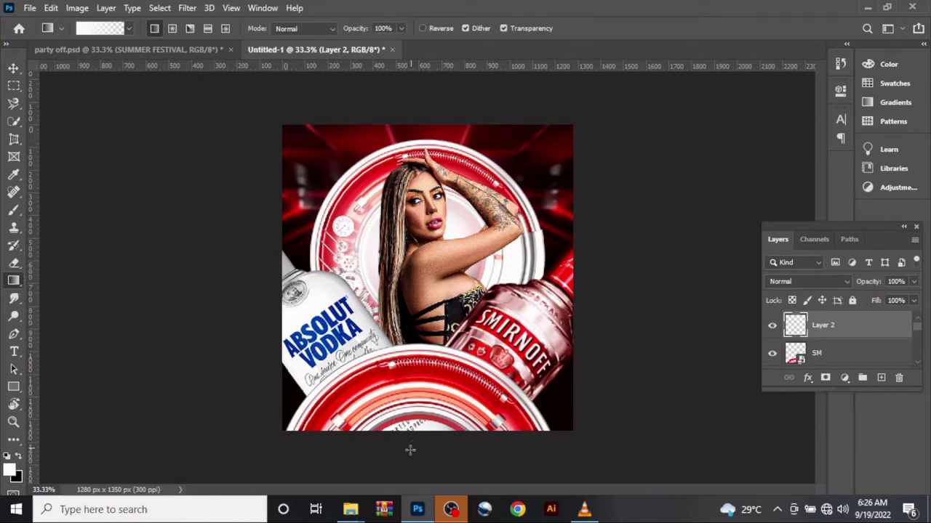
pyautogui.moveTo(416, 449); pyautogui.dragTo(427, 304)
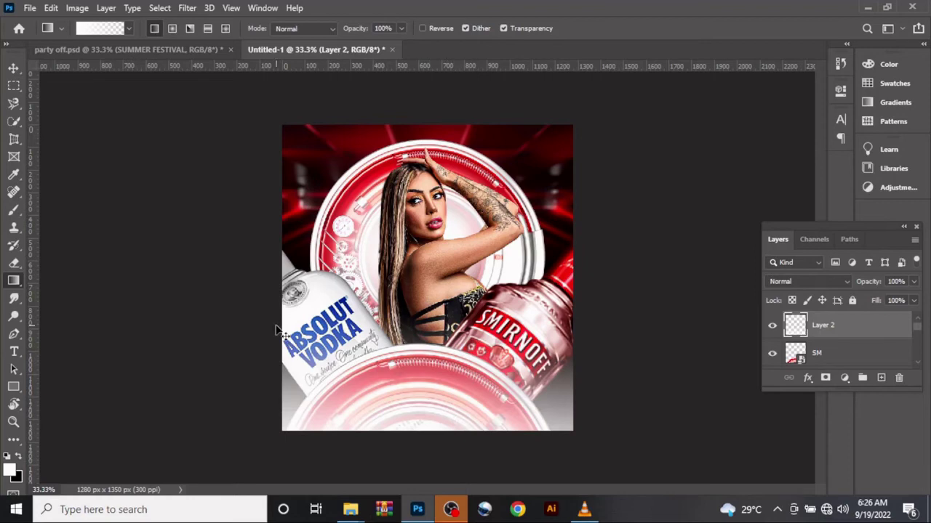
pyautogui.hotkey('ctrl', 'z')
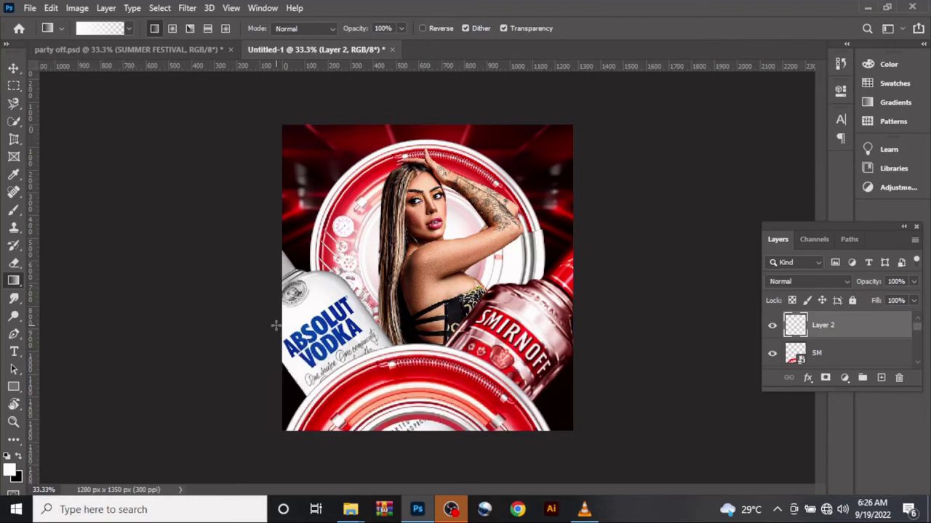
pyautogui.click(7, 457)
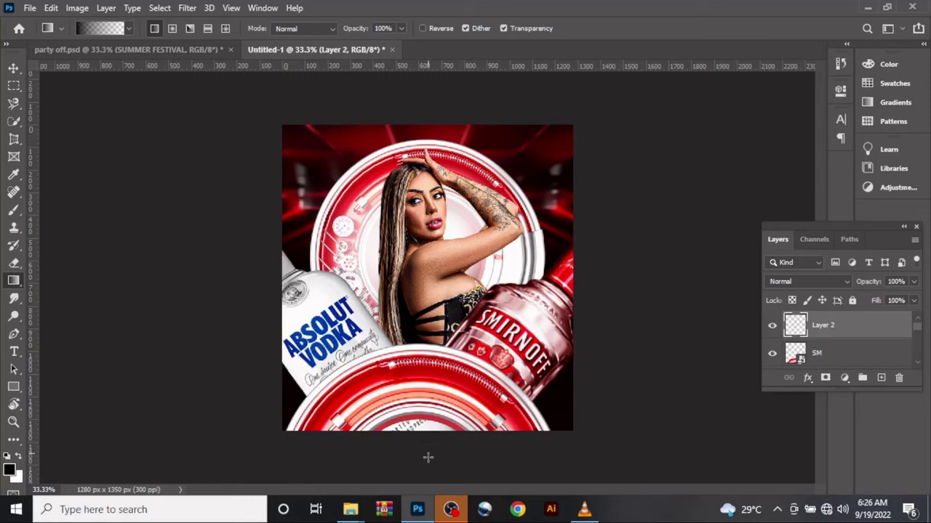
pyautogui.moveTo(429, 431); pyautogui.dragTo(428, 287)
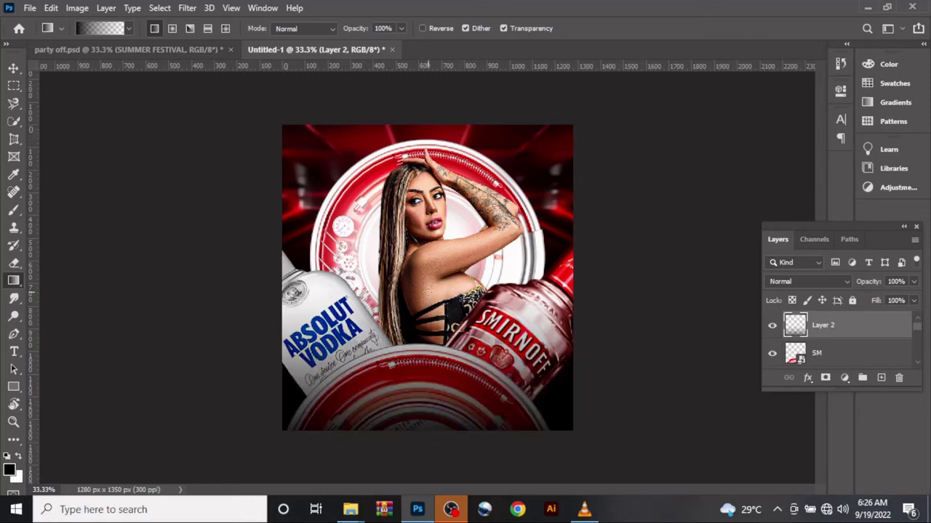
pyautogui.click(13, 70)
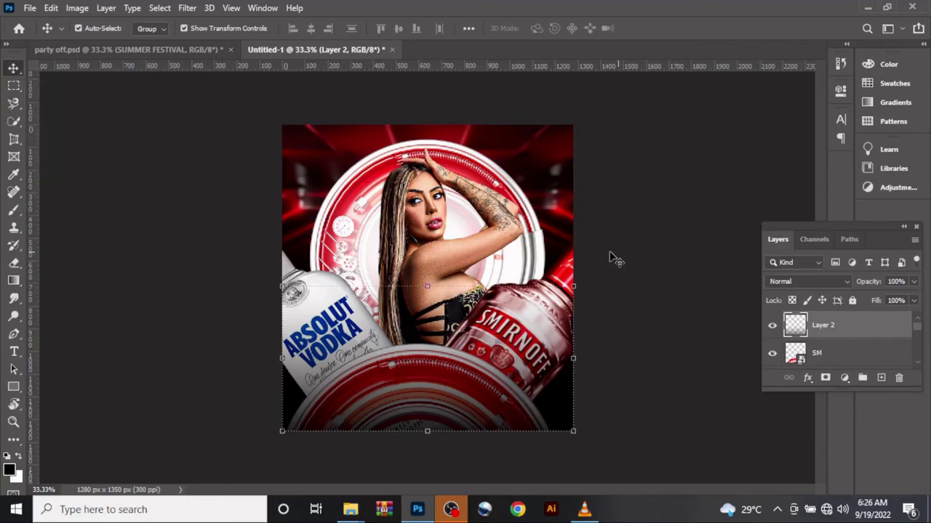
pyautogui.hotkey('ctrl', 'z')
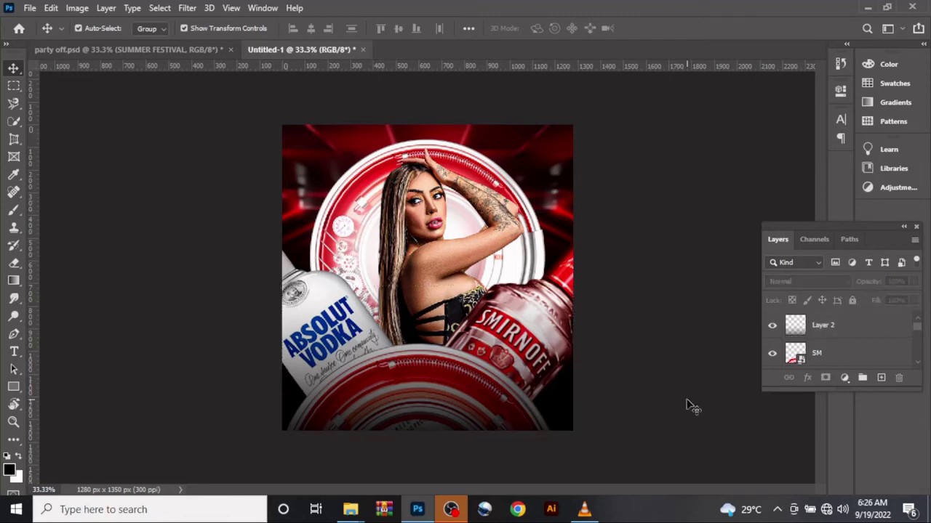
pyautogui.scroll(-1, 860, 338)
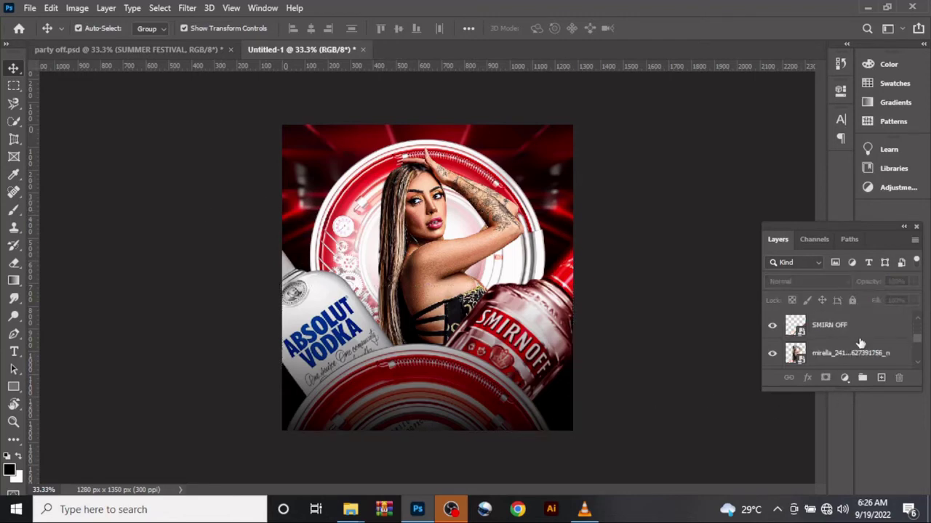
# - Add a Solid Color fill layer in crimson #b52637 above the model photo
pyautogui.click(856, 354)
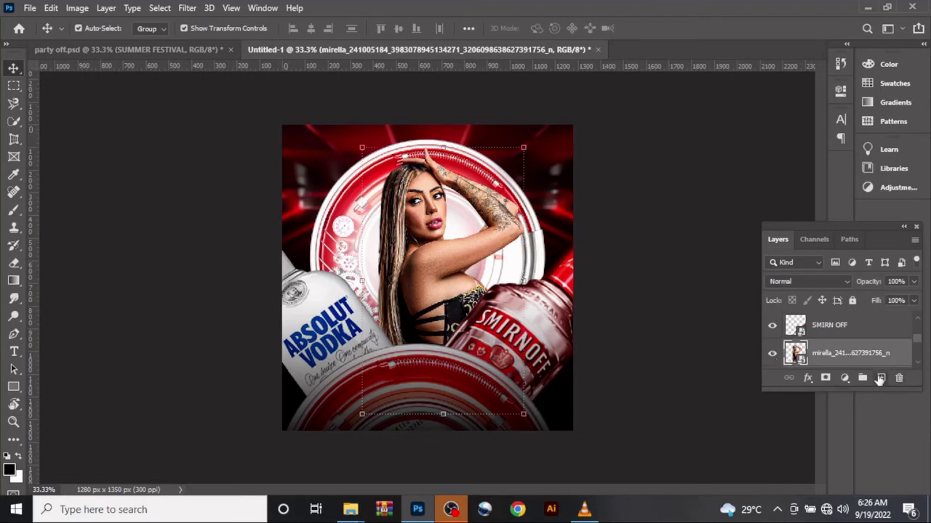
pyautogui.click(879, 379)
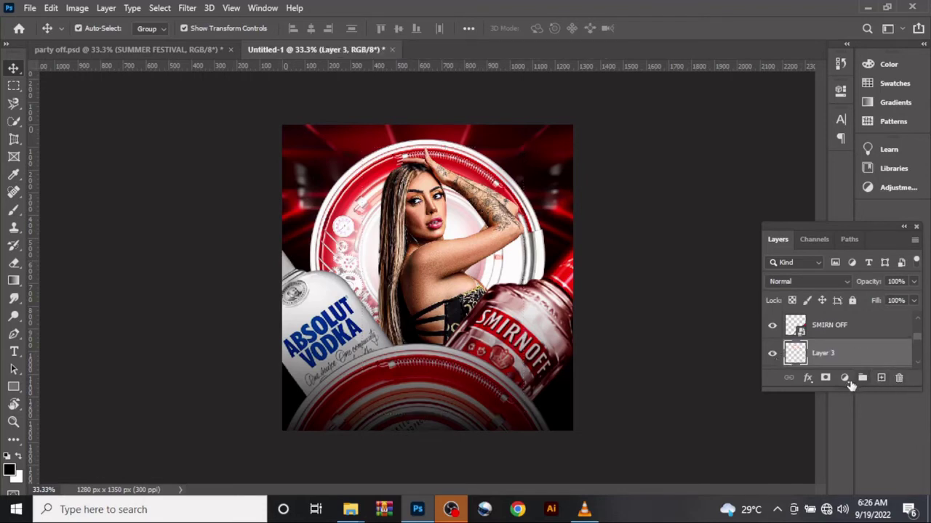
pyautogui.click(843, 378)
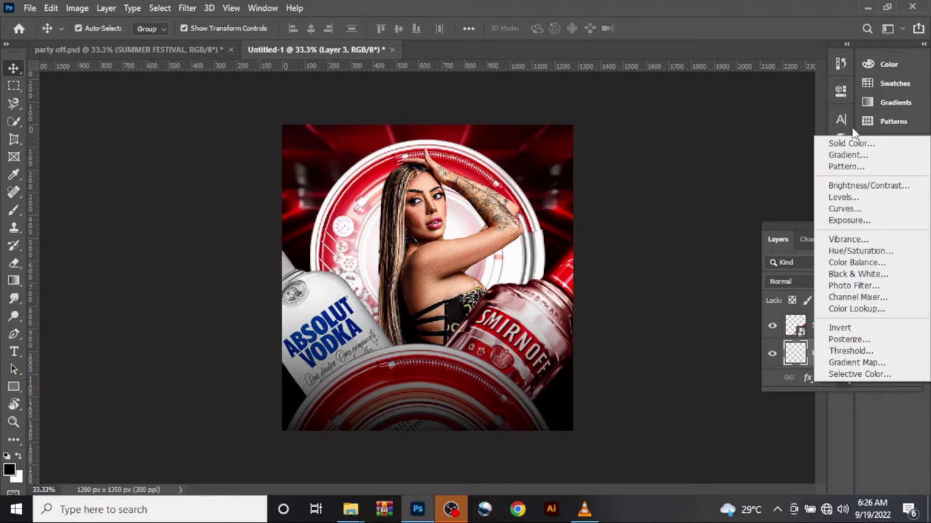
pyautogui.click(850, 142)
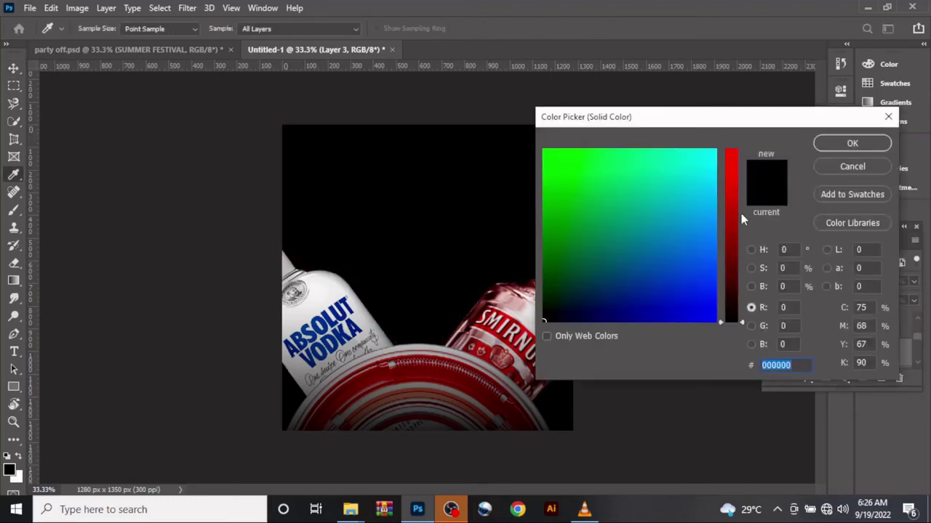
pyautogui.write('b')
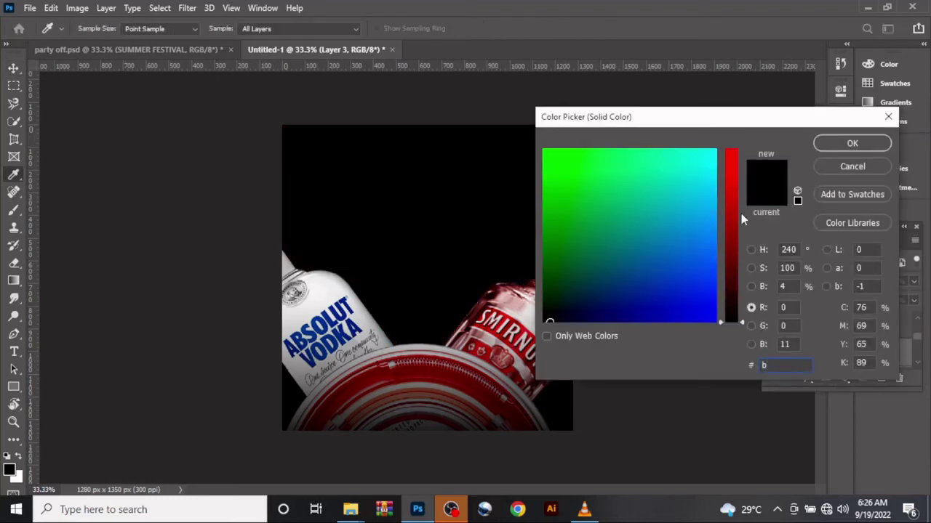
pyautogui.write('52')
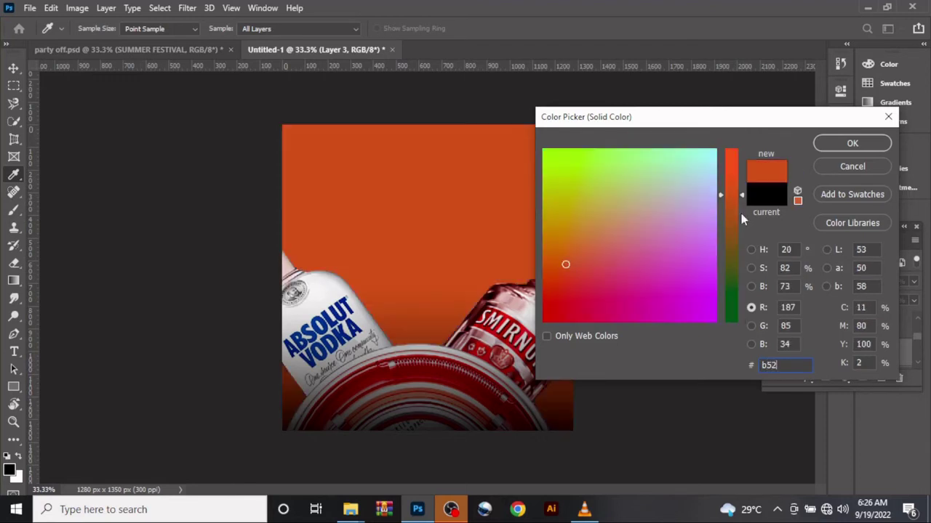
pyautogui.write('63')
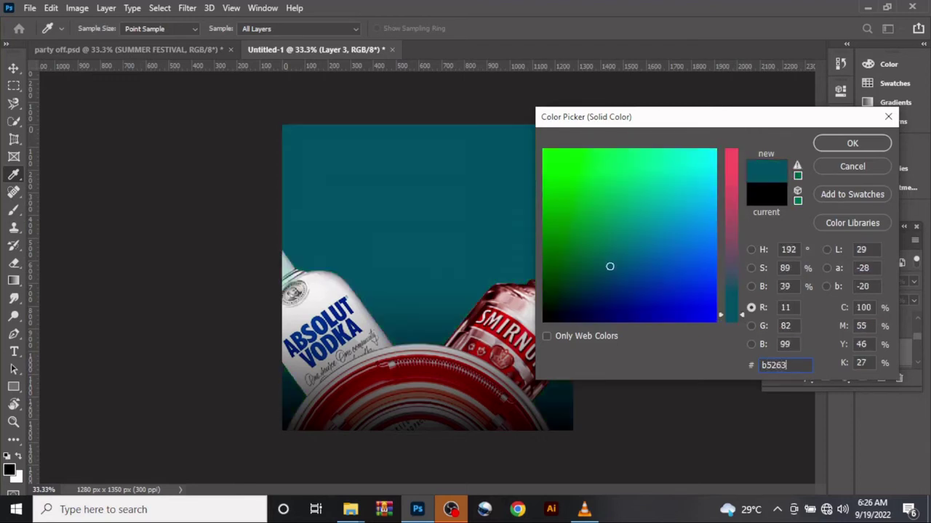
pyautogui.write('7')
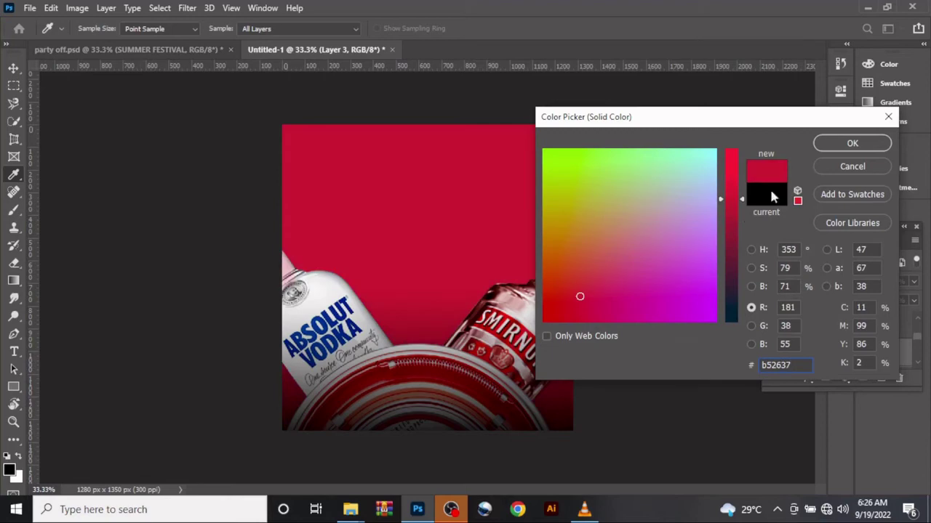
pyautogui.click(843, 149)
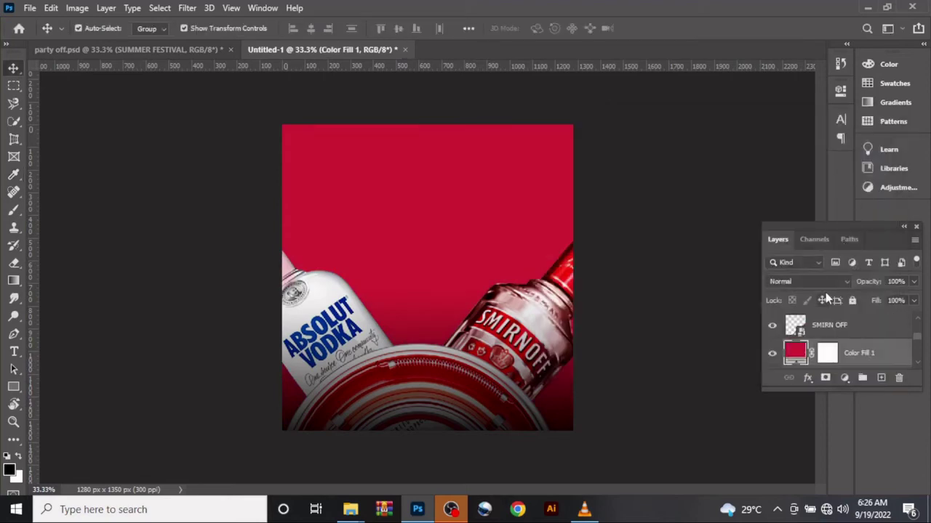
# - Set the red fill layer to Color blend mode at 40% fill, then deselect it
pyautogui.click(824, 284)
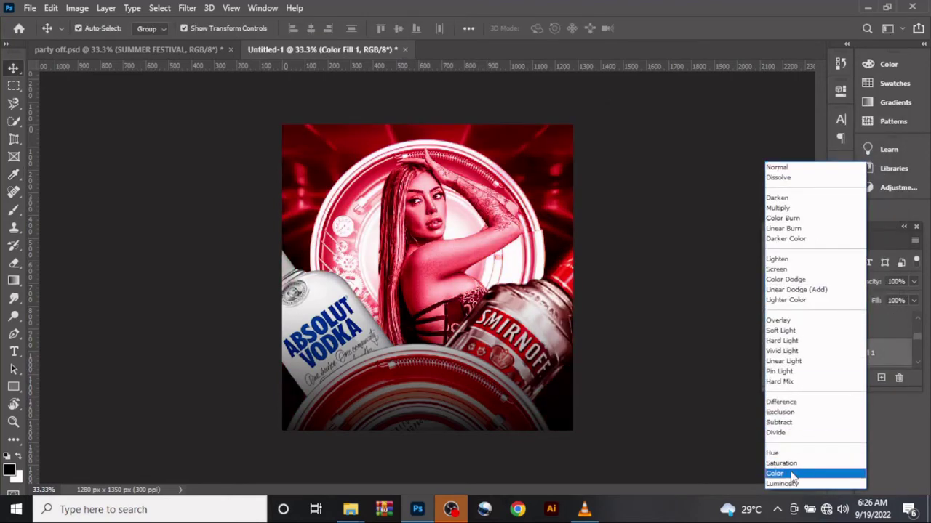
pyautogui.click(793, 474)
pyautogui.moveTo(881, 305)
pyautogui.mouseDown()
pyautogui.moveTo(845, 306)
pyautogui.moveTo(876, 305)
pyautogui.mouseUp()
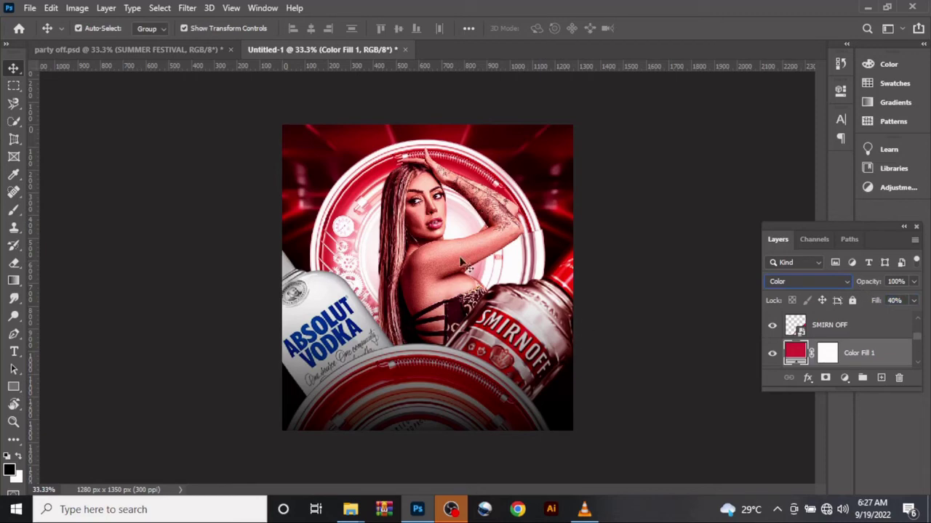
pyautogui.click(204, 247)
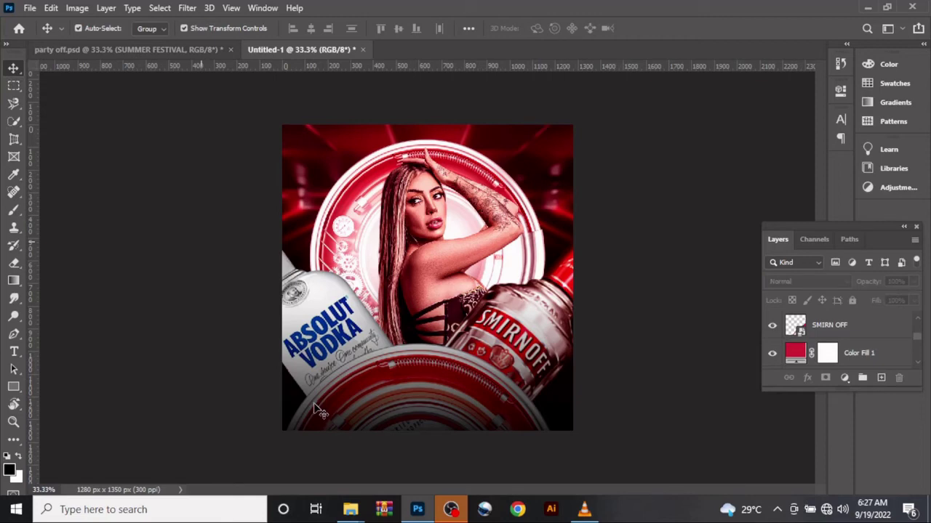
# - Drag the OVERLAY image from the vodka party folder into the Photoshop flyer
pyautogui.moveTo(356, 512)
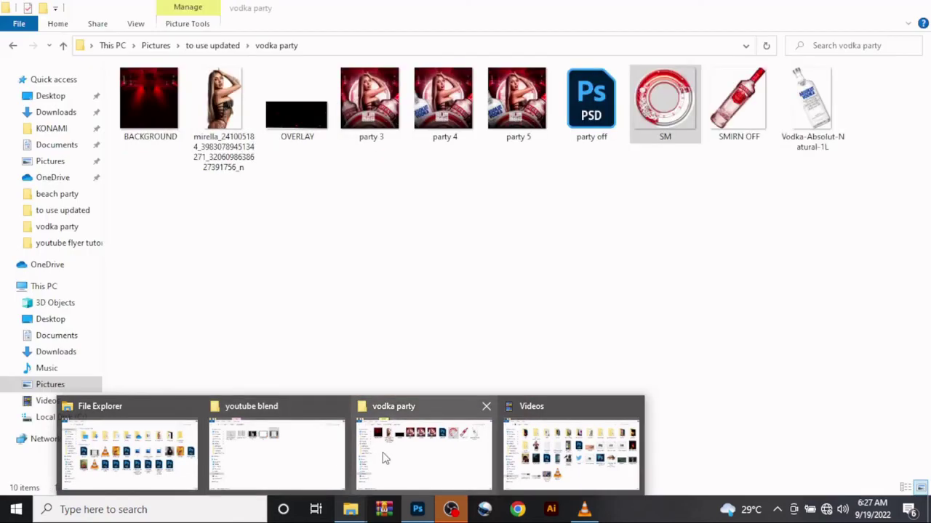
pyautogui.click(385, 458)
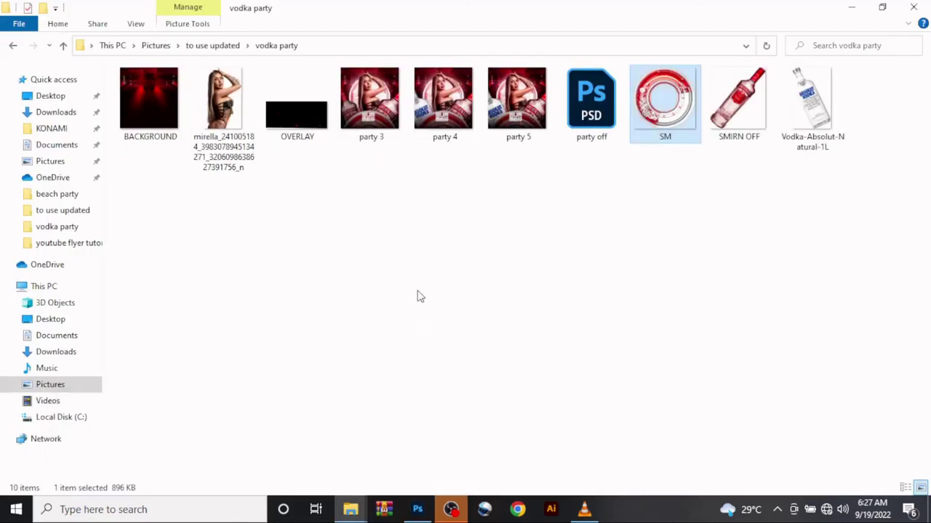
pyautogui.moveTo(306, 136); pyautogui.dragTo(444, 289)
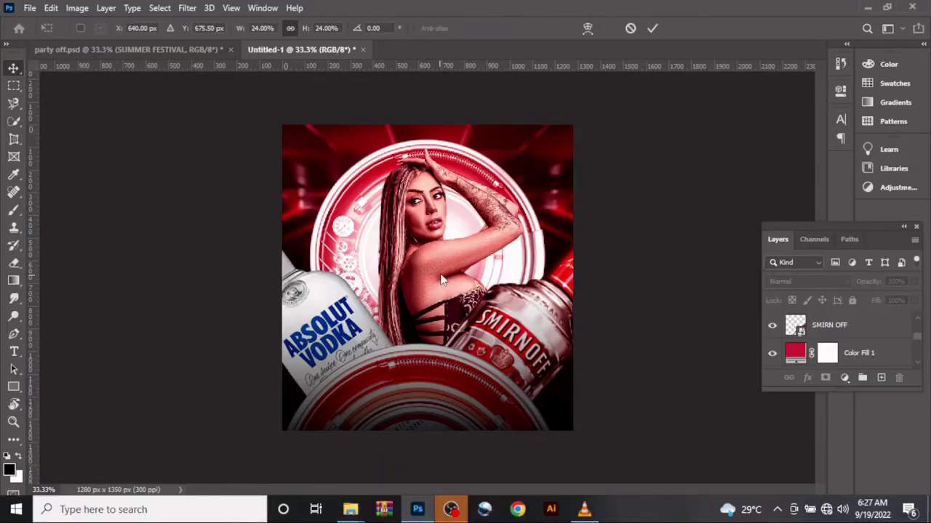
# - Place the OVERLAY particles at the top of the flyer in Linear Dodge (Add) mode
pyautogui.moveTo(443, 209); pyautogui.dragTo(438, 154)
pyautogui.click(652, 28)
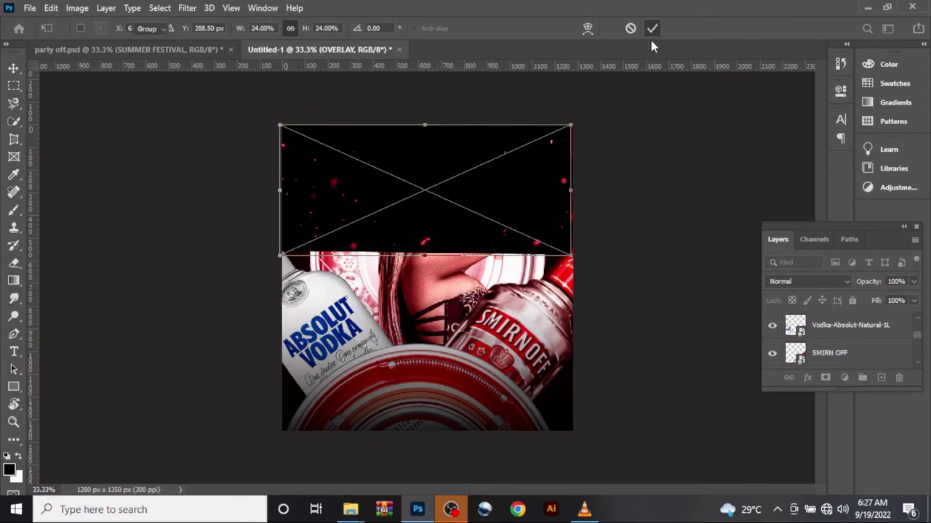
pyautogui.click(804, 282)
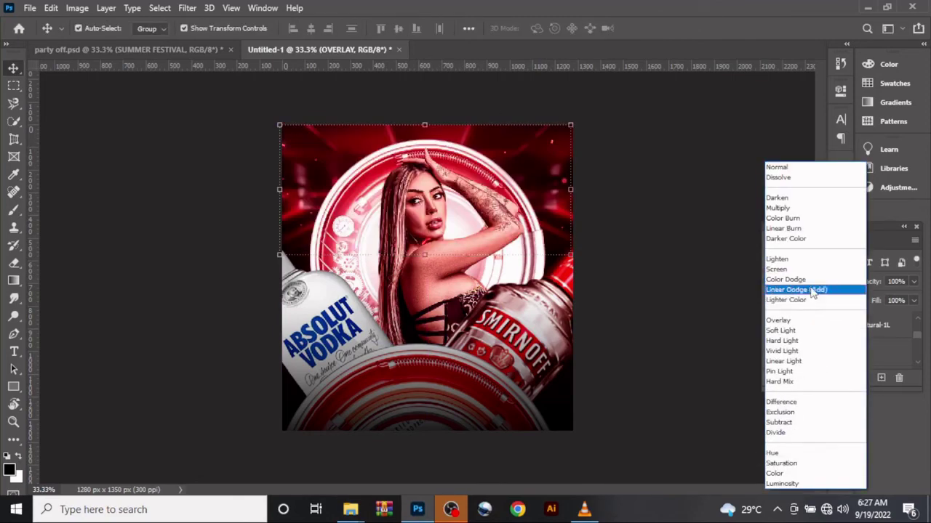
pyautogui.click(813, 291)
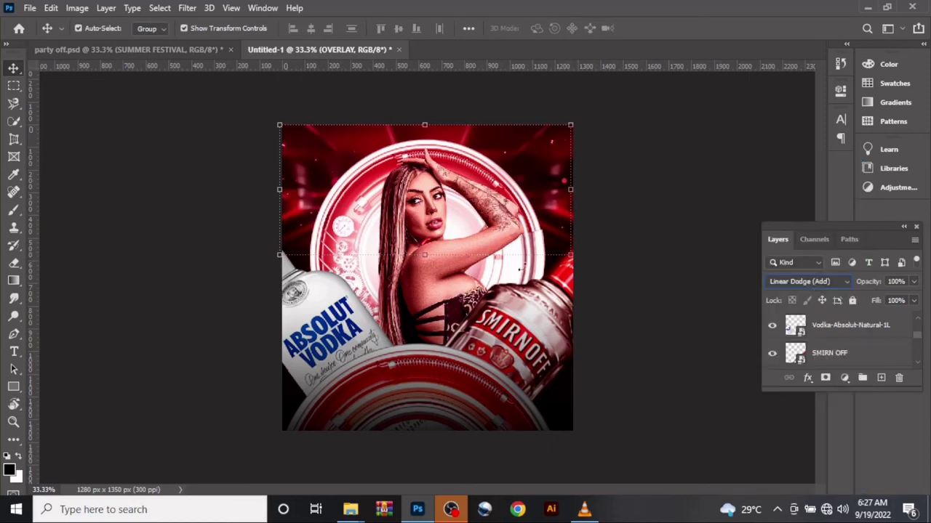
# - Duplicate the overlay and move the copy to the flyer's bottom
pyautogui.hotkey('ctrl', 'j')
pyautogui.moveTo(394, 219); pyautogui.dragTo(397, 359)
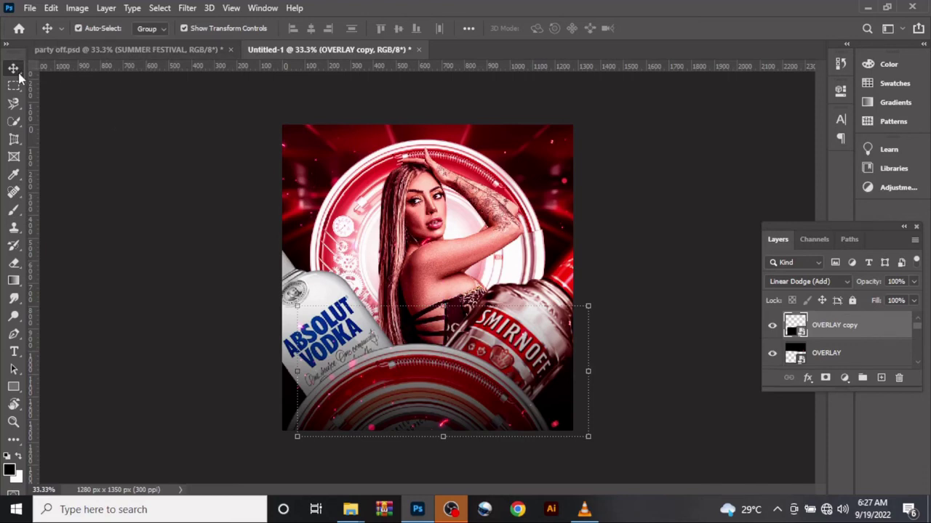
pyautogui.click(183, 198)
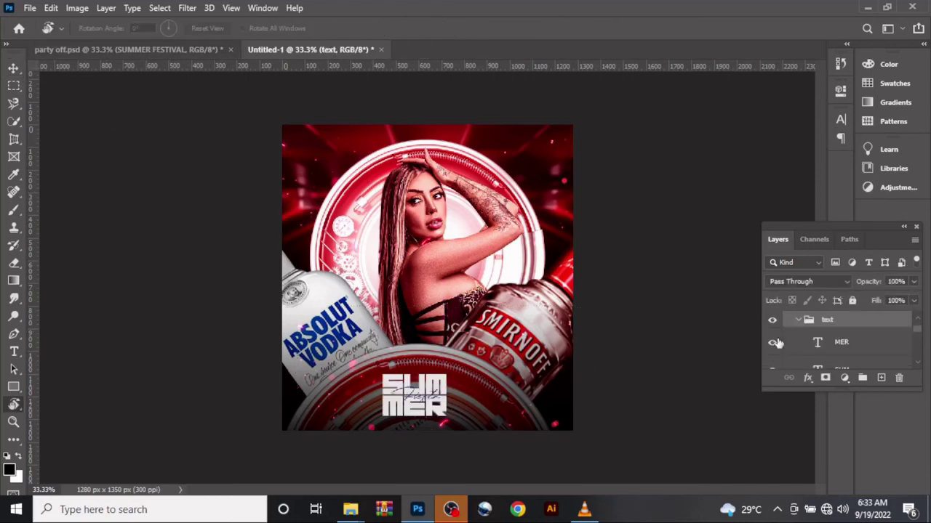
pyautogui.doubleClick(817, 344)
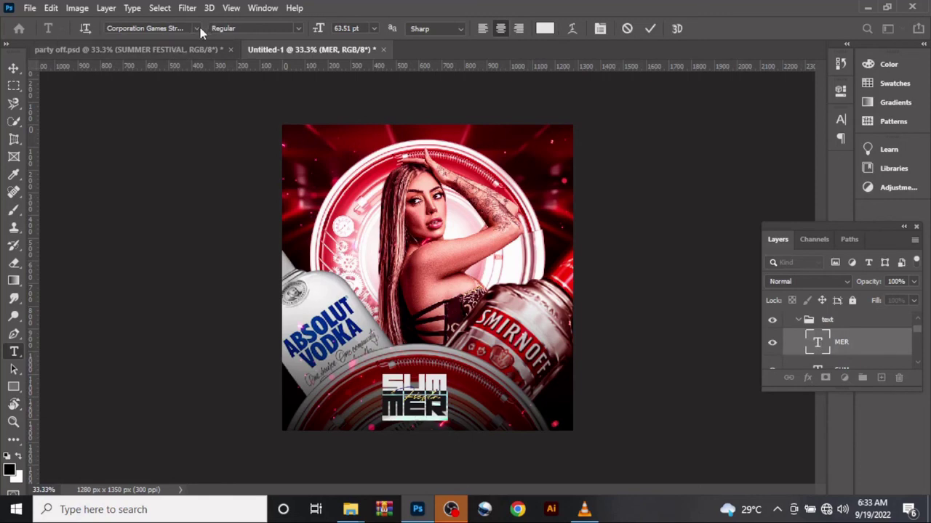
pyautogui.click(198, 29)
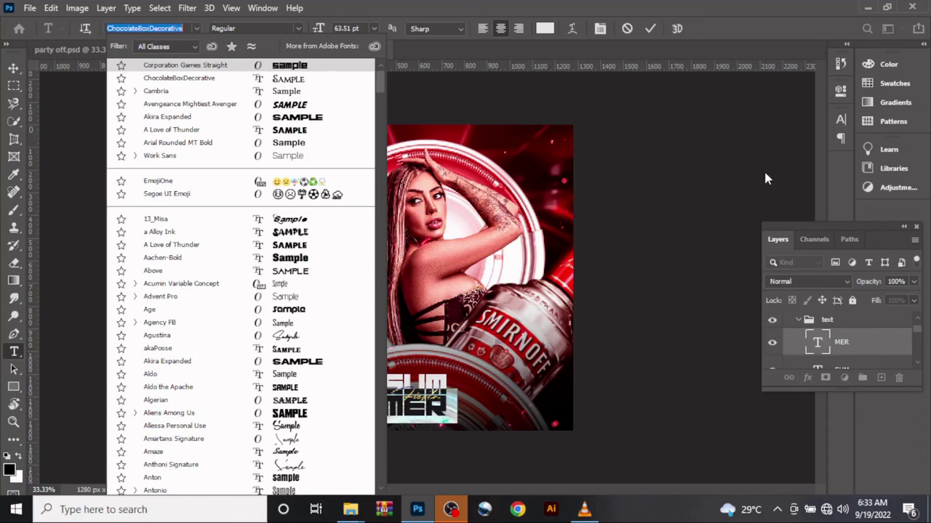
pyautogui.press('r')
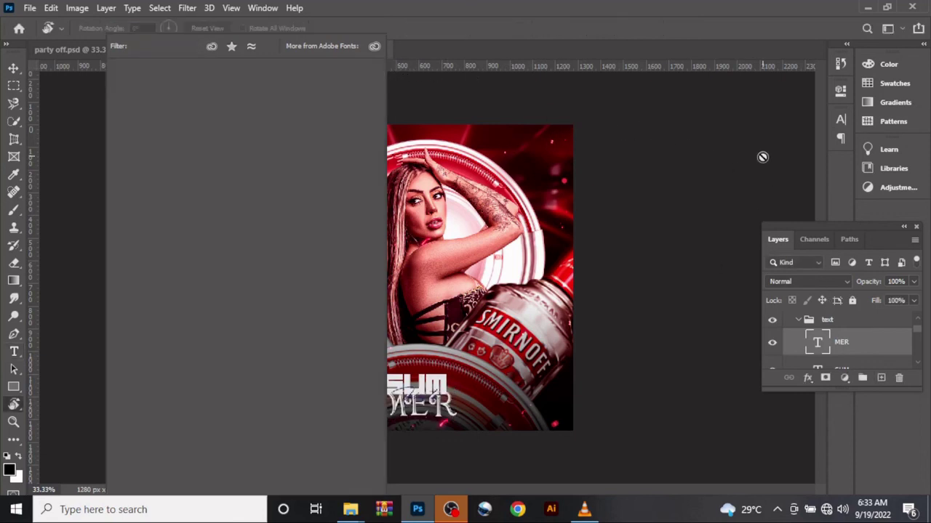
pyautogui.click(567, 150)
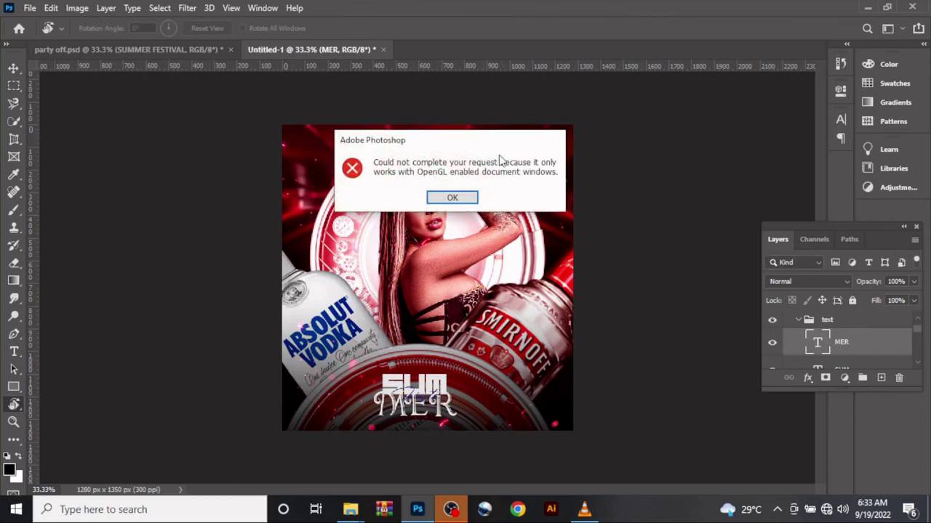
pyautogui.click(472, 197)
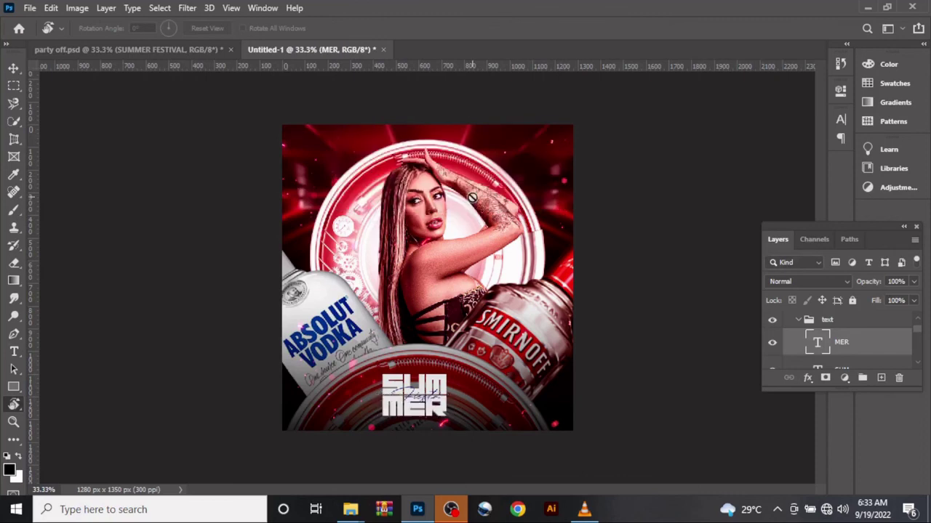
pyautogui.scroll(2, 872, 321)
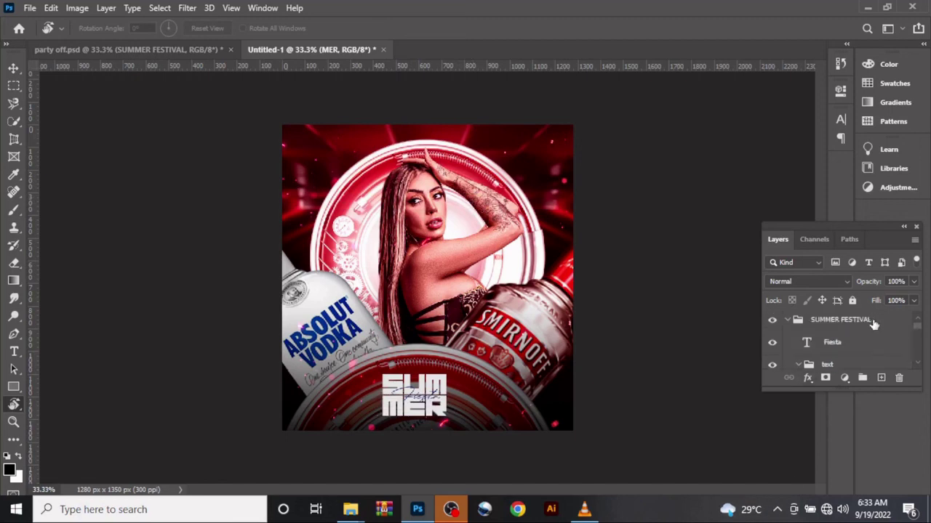
pyautogui.doubleClick(807, 346)
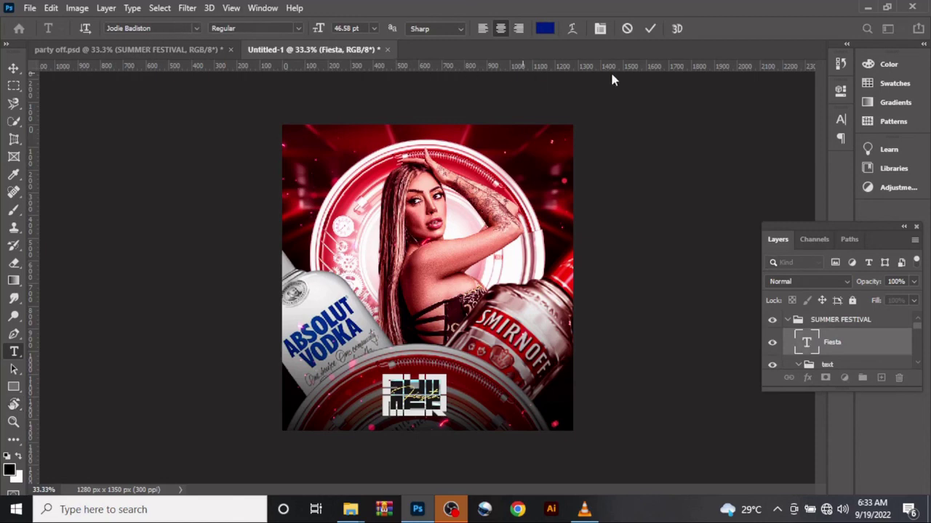
pyautogui.click(650, 28)
pyautogui.press('r')
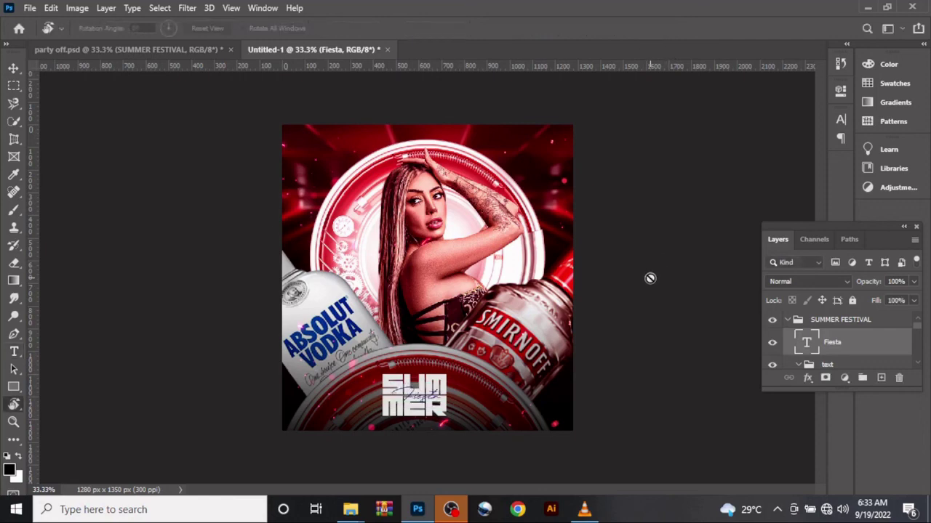